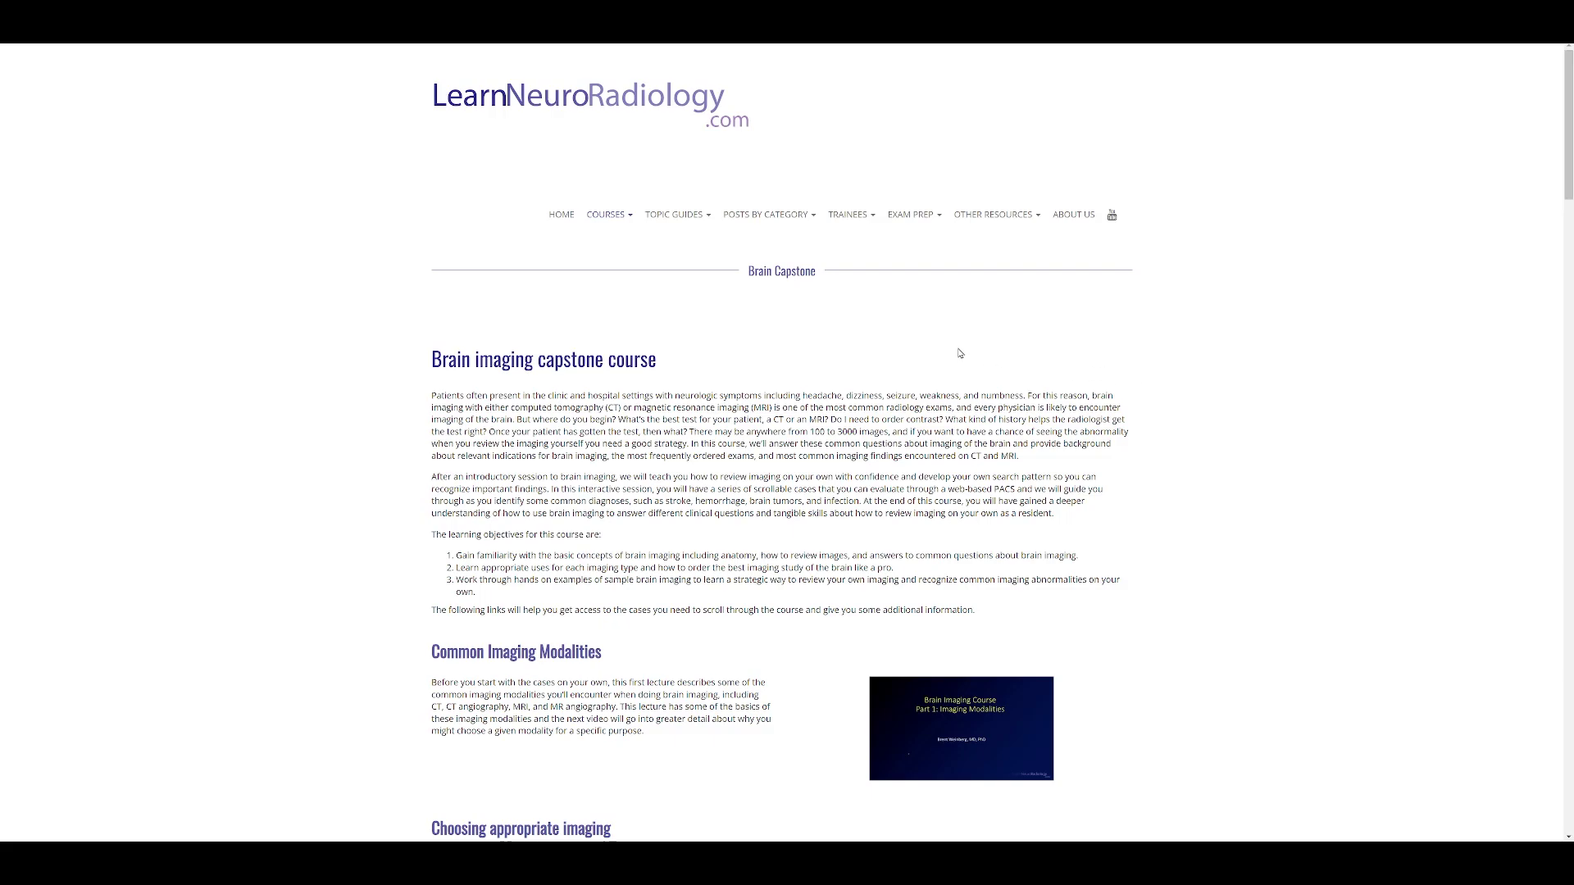
Go to the Brain Imaging course page and scroll down to the Case 1 stroke section
left_click(617, 222)
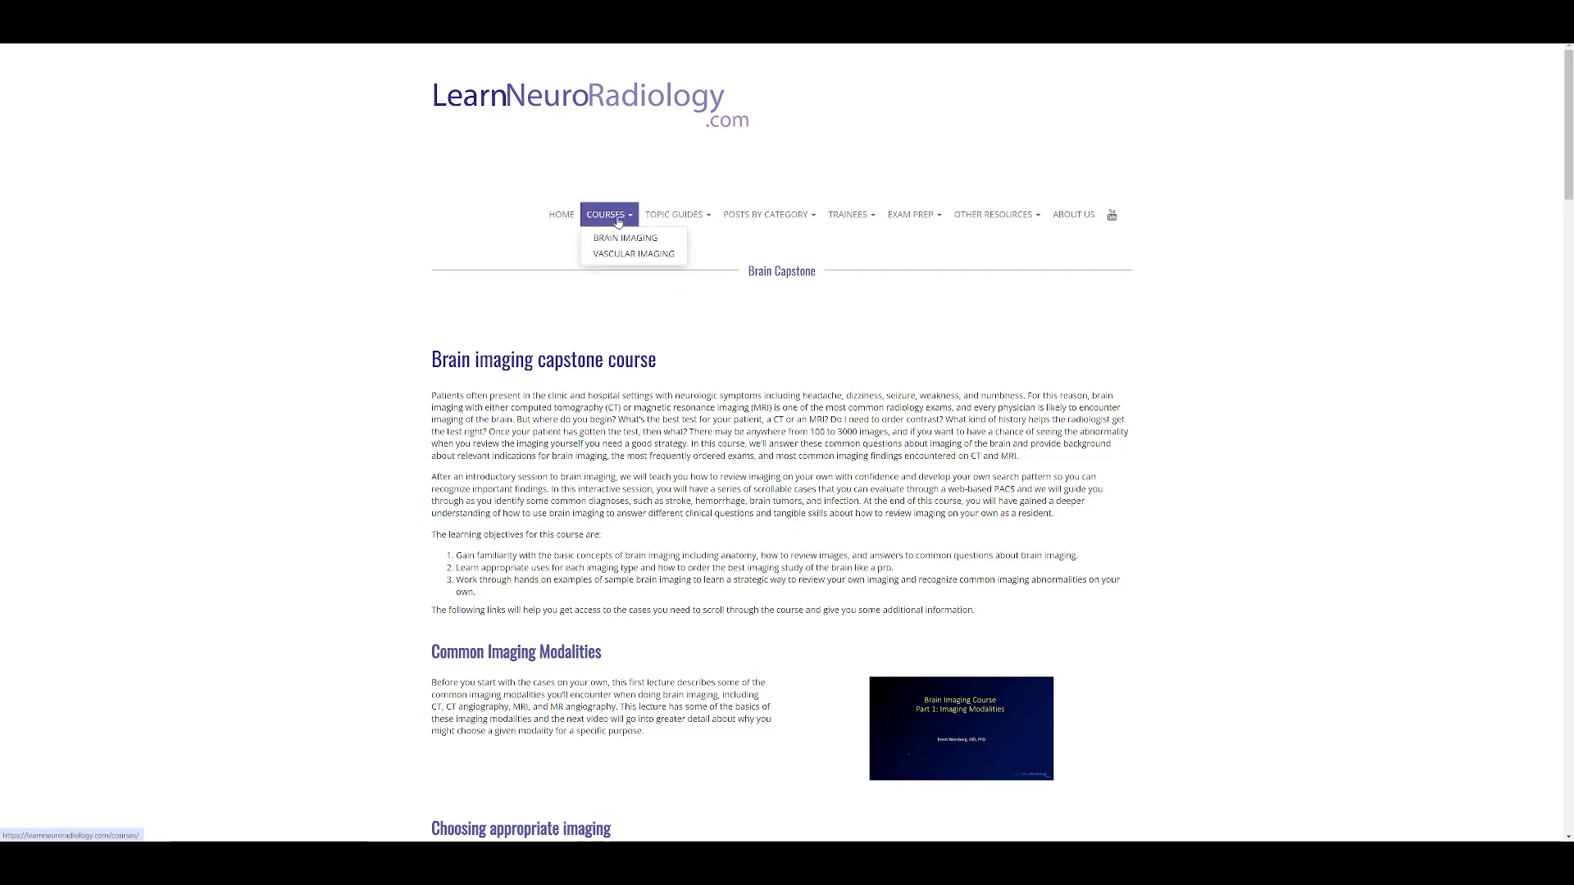
left_click(667, 244)
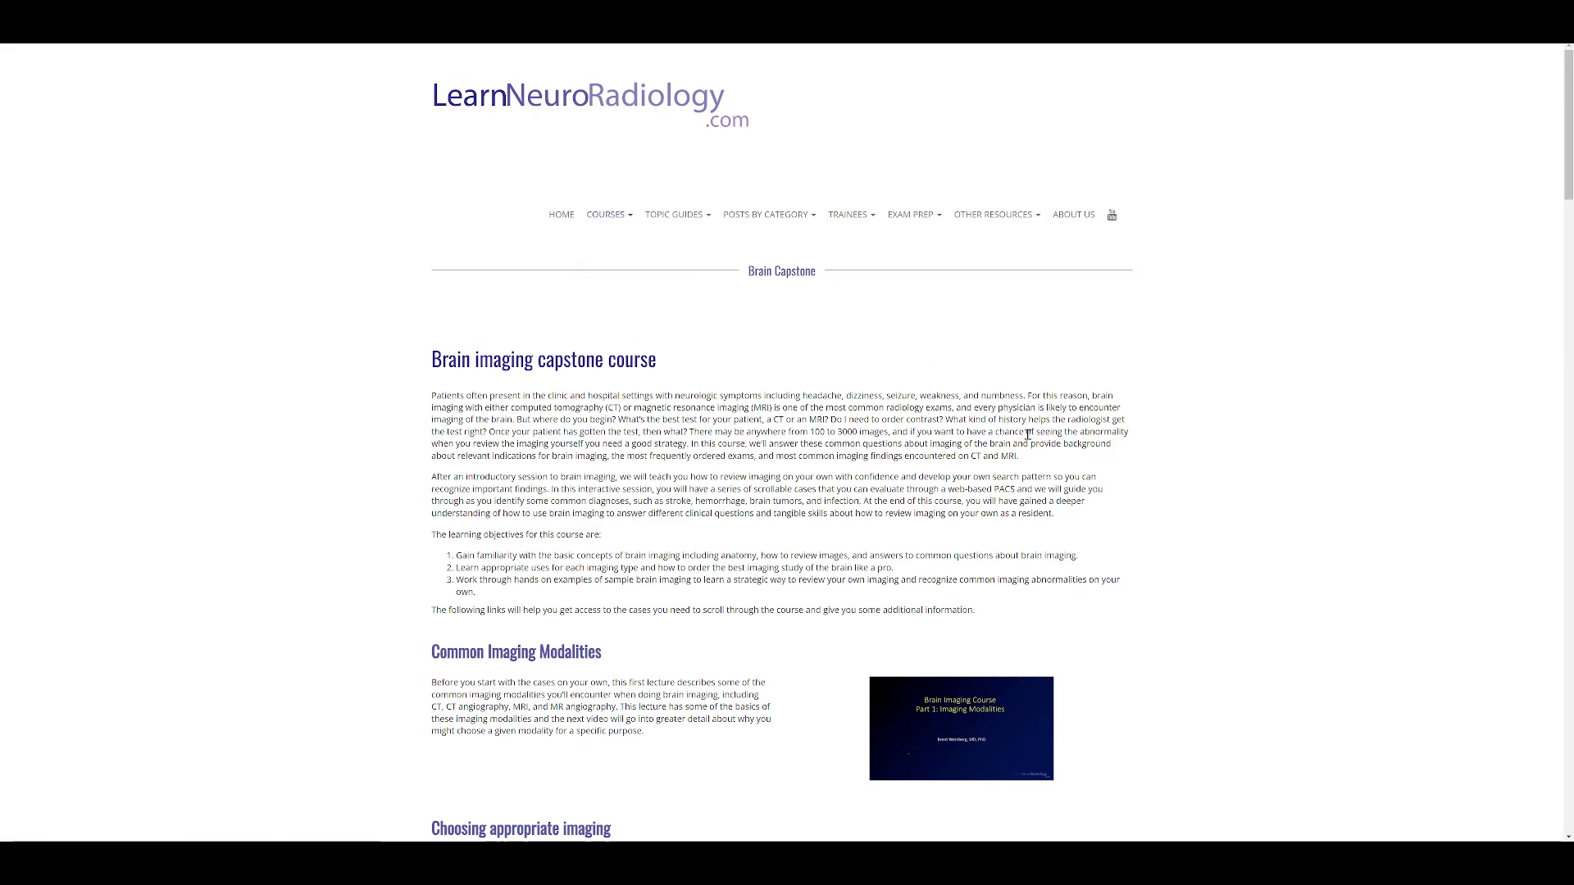
scroll(1028, 435, "down", 3)
scroll(1066, 438, "down", 2)
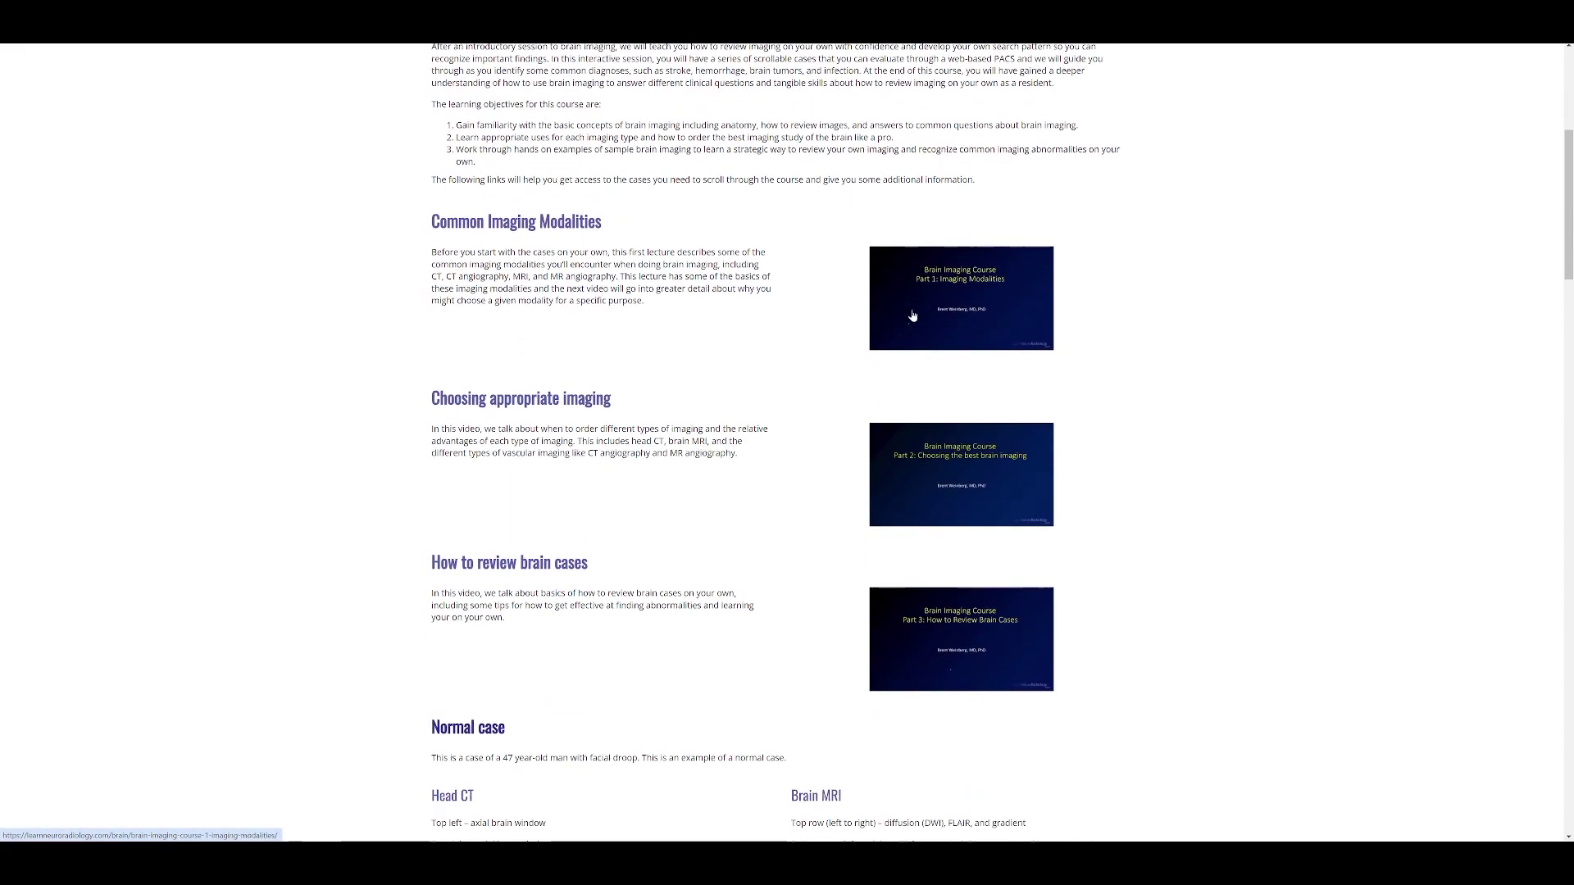
scroll(1181, 427, "down", 2)
scroll(1188, 447, "down", 6)
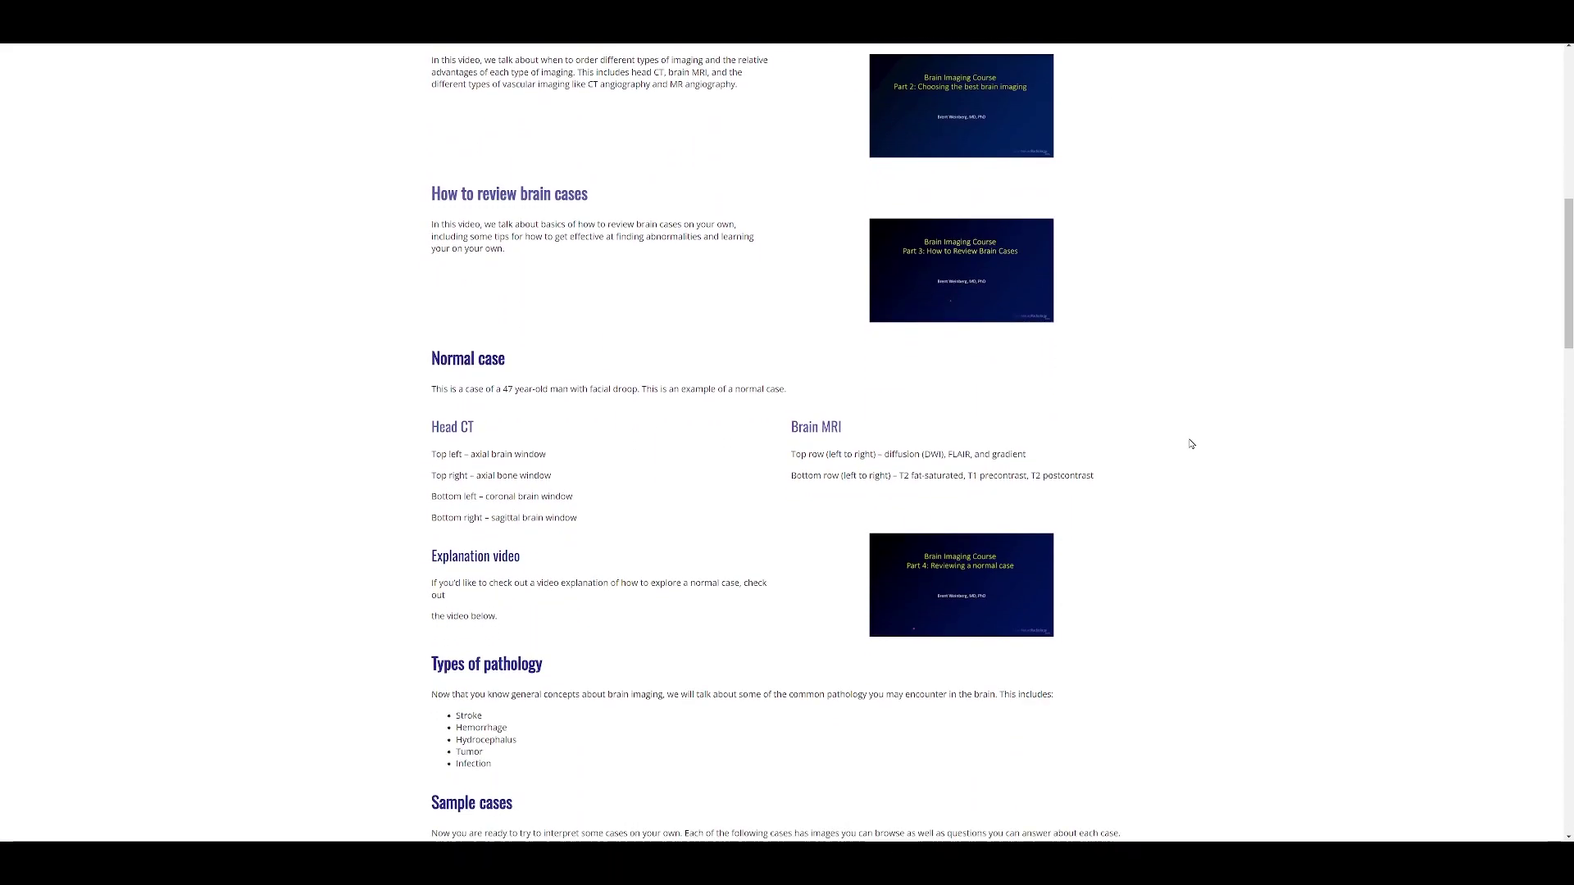
scroll(1192, 440, "down", 2)
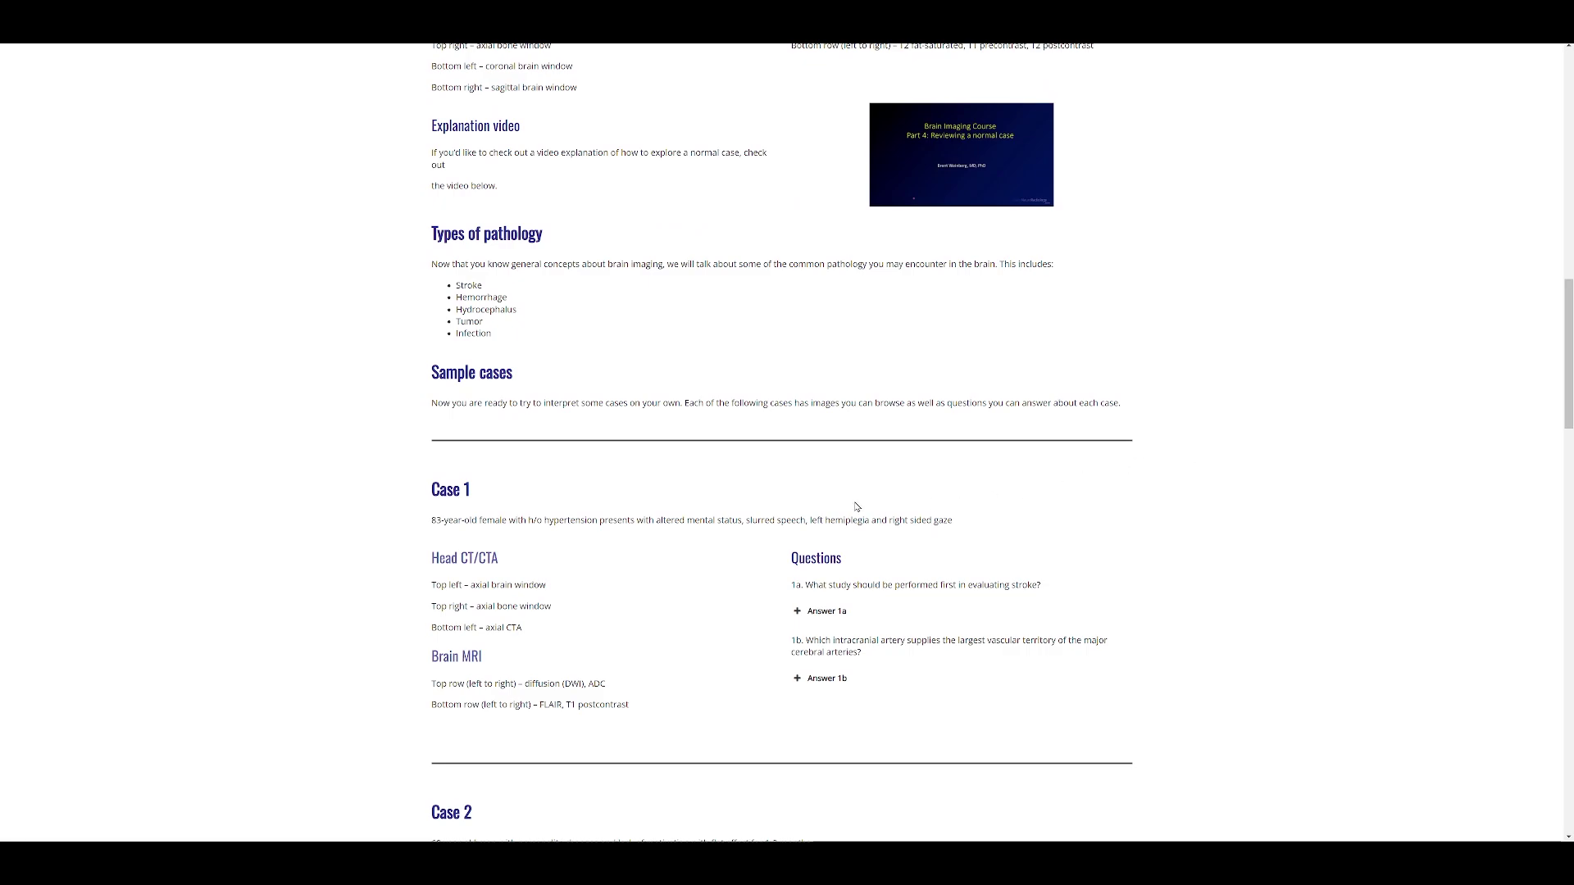
scroll(687, 553, "down", 2)
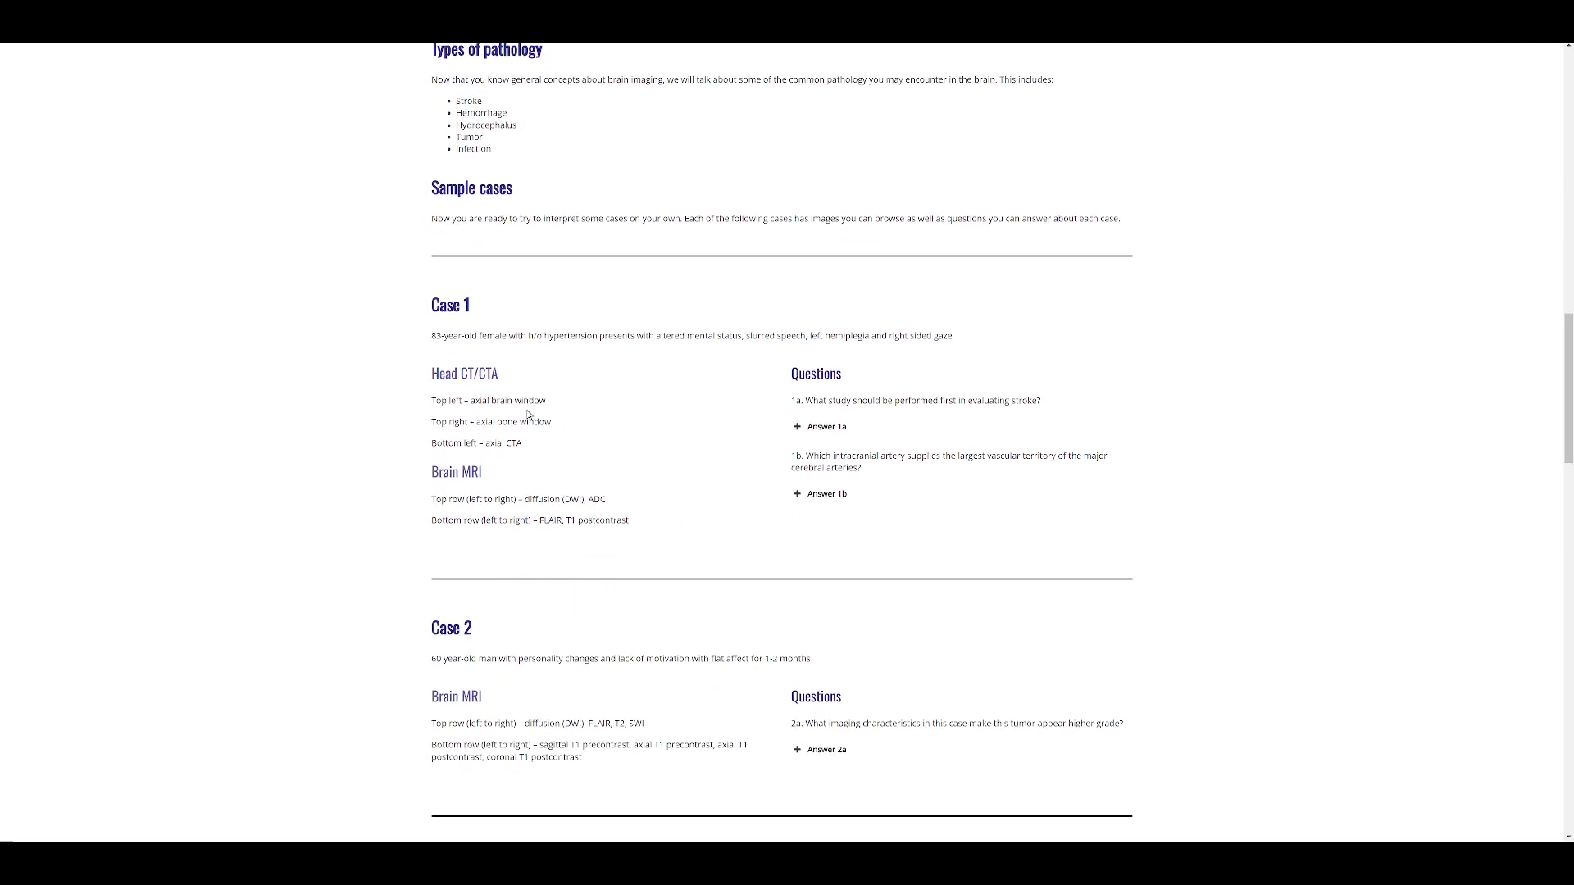
Open Case 1's Head CT/CTA study and maximize the axial brain-window CT pane
left_click(471, 381)
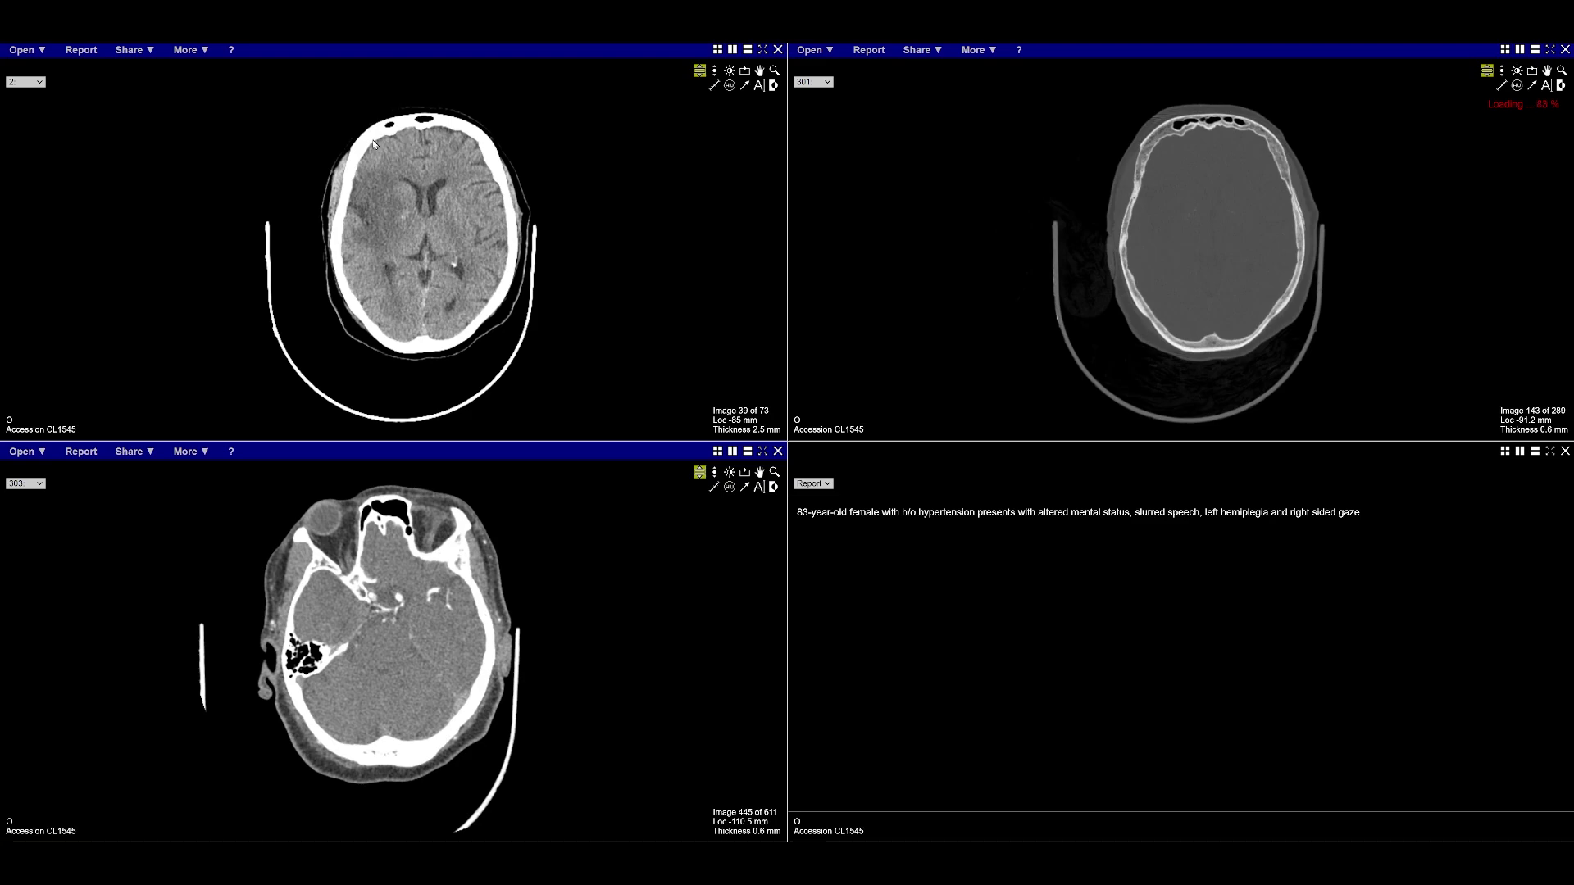
double_click(598, 225)
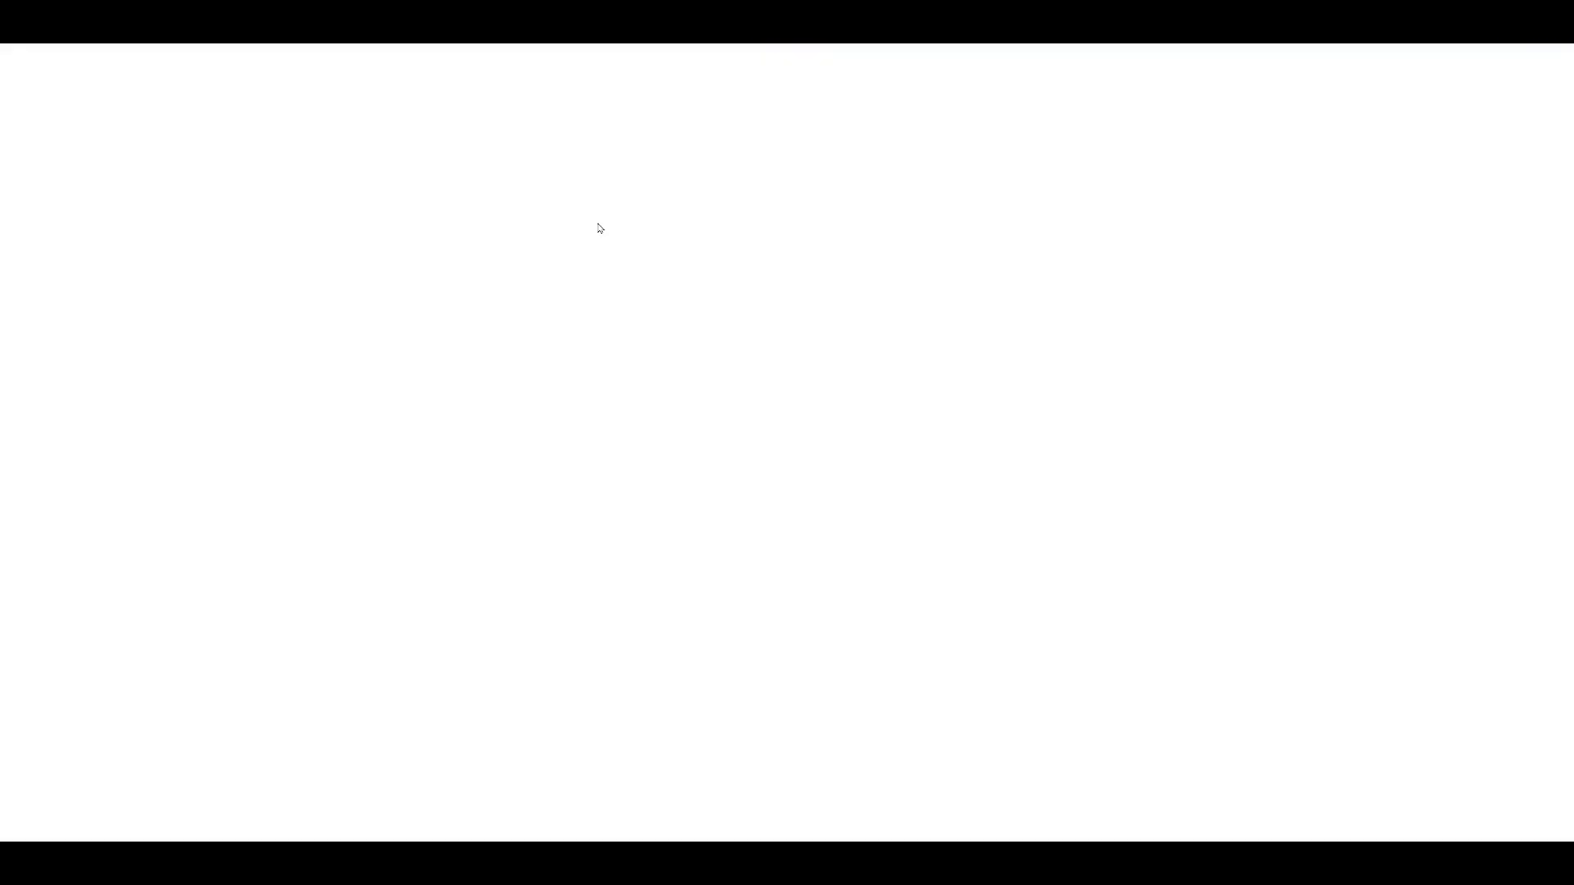
scroll(1184, 513, "up", 13)
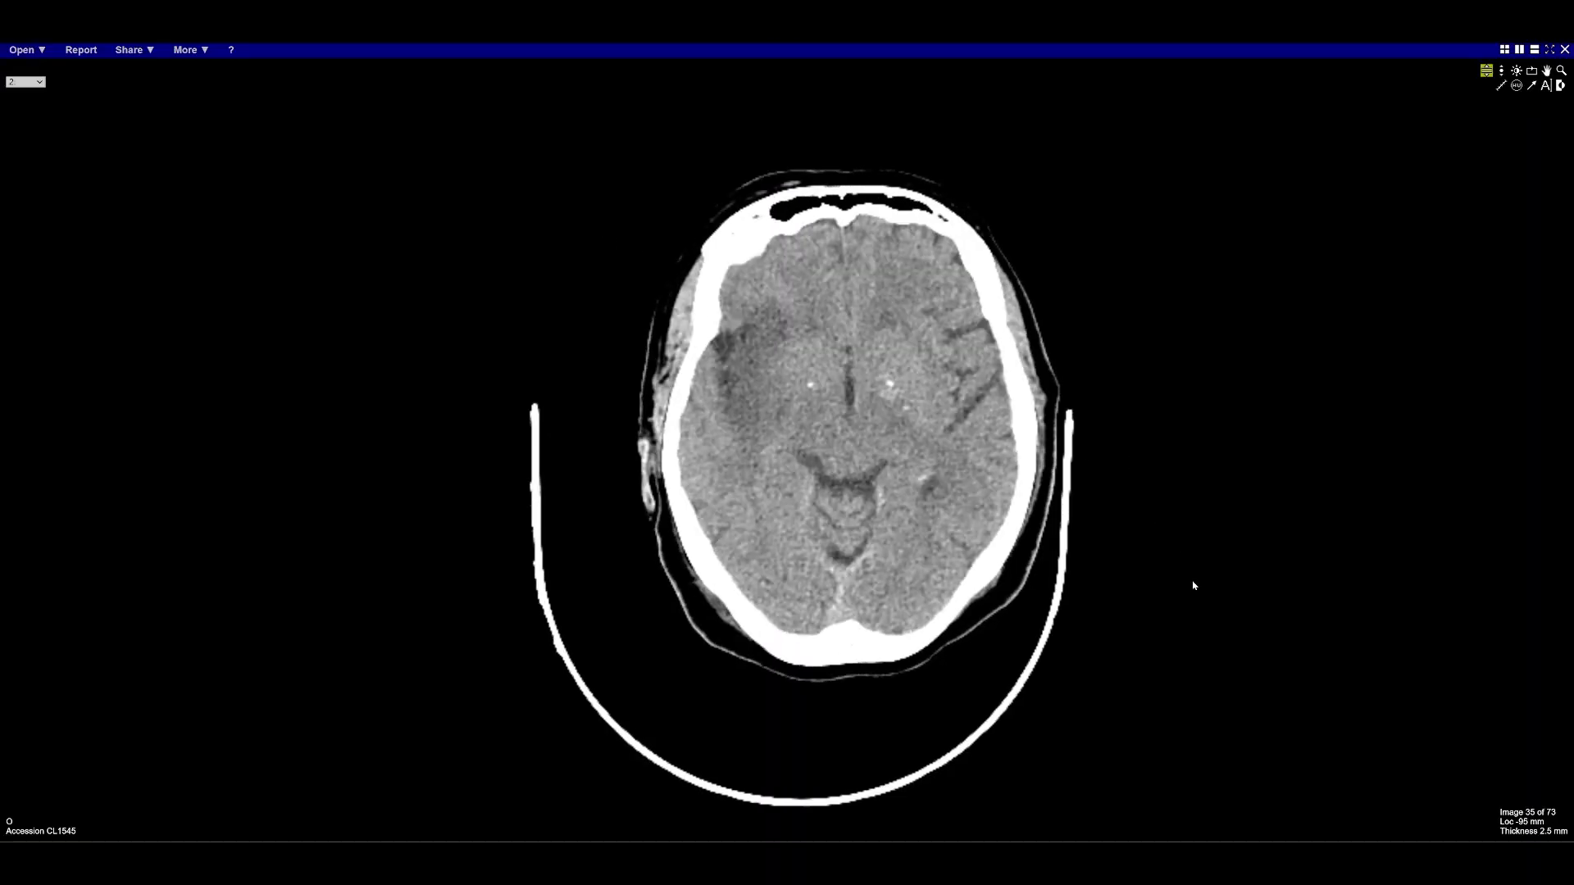
scroll(1196, 583, "up", 4)
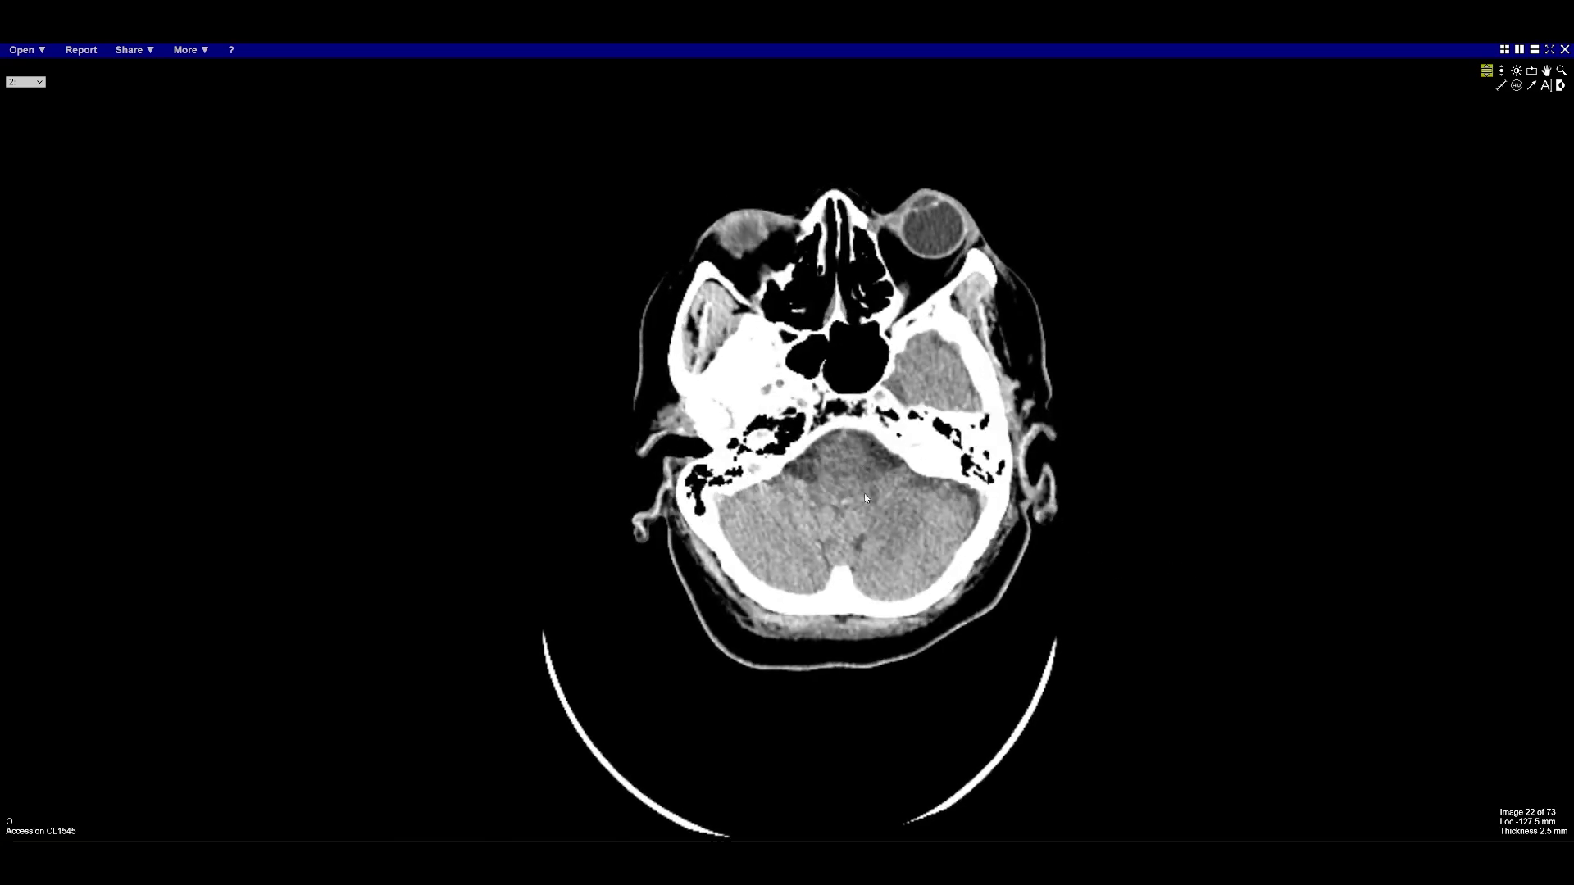
Page down through the axial brain CT slices
scroll(822, 461, "down", 4)
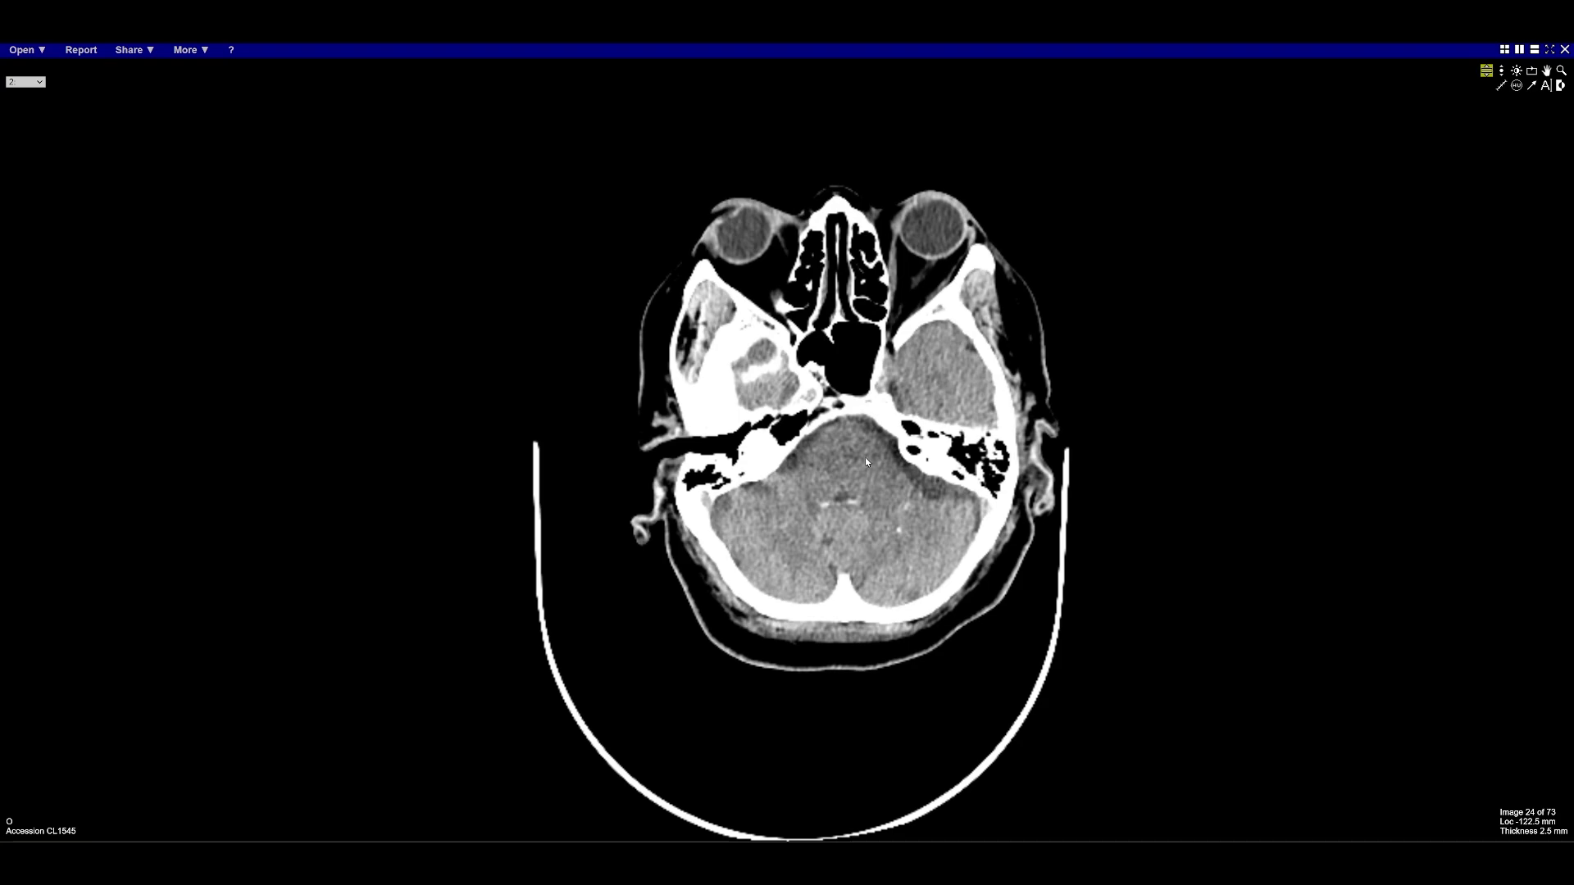
scroll(866, 462, "down", 3)
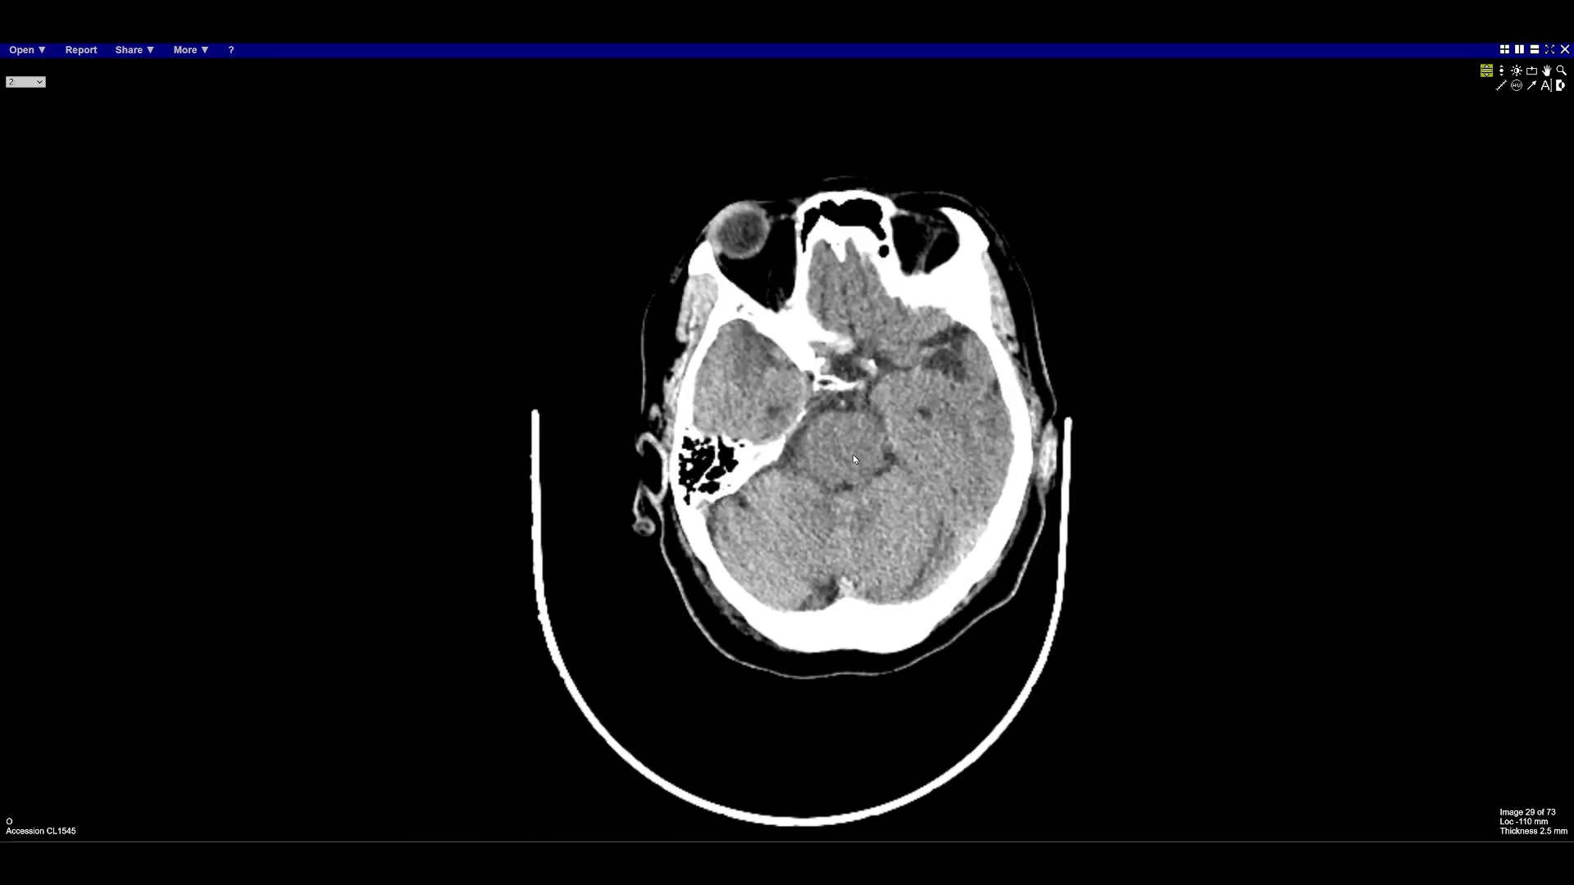
scroll(848, 459, "down", 1)
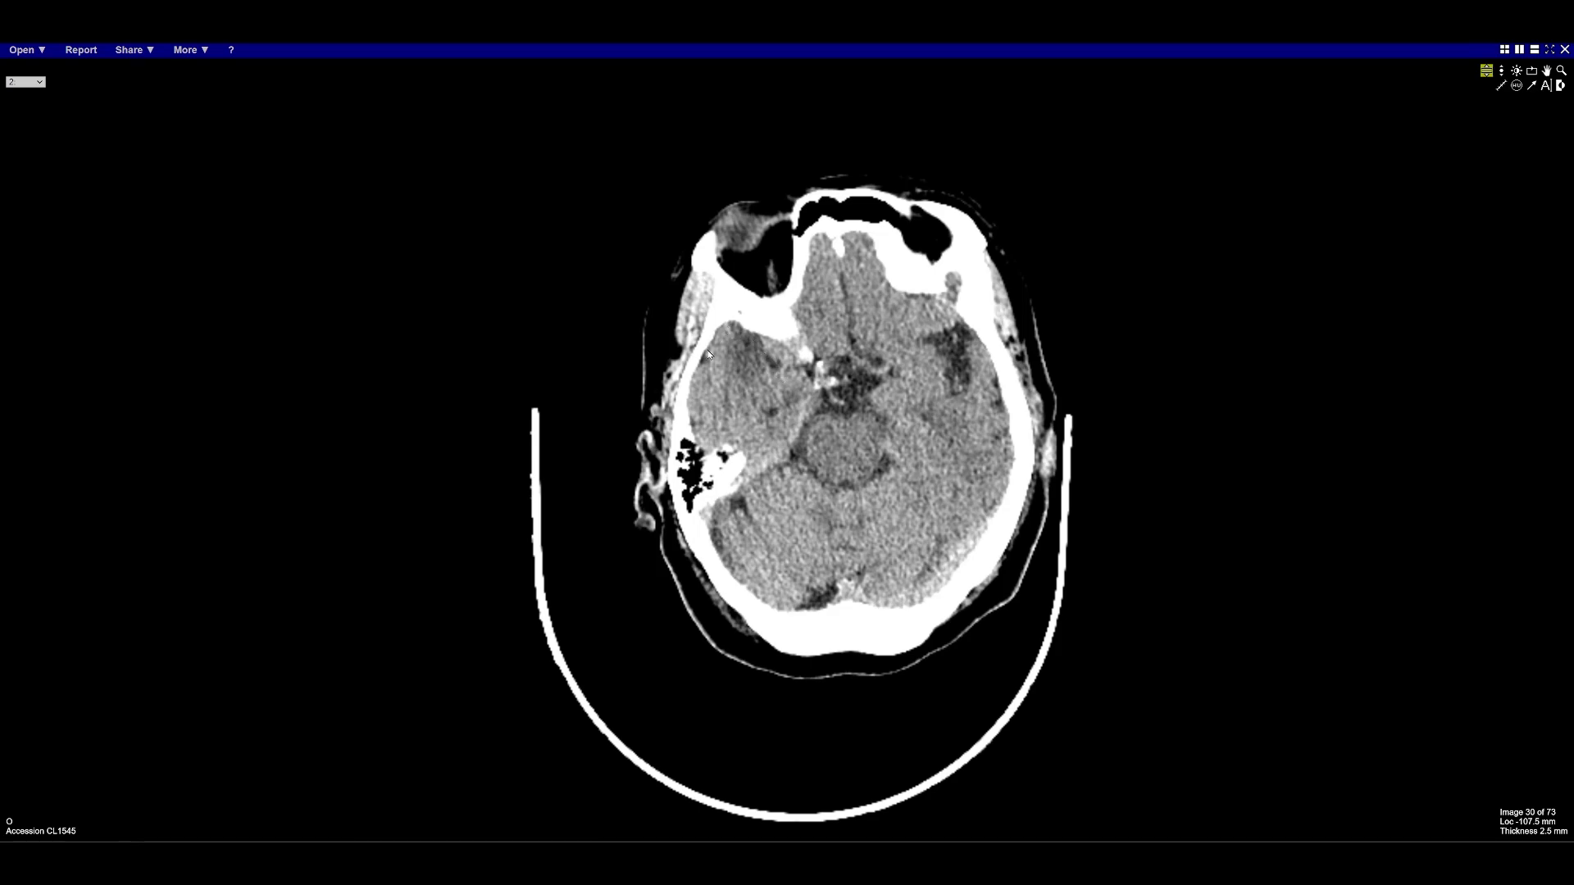
scroll(866, 392, "down", 1)
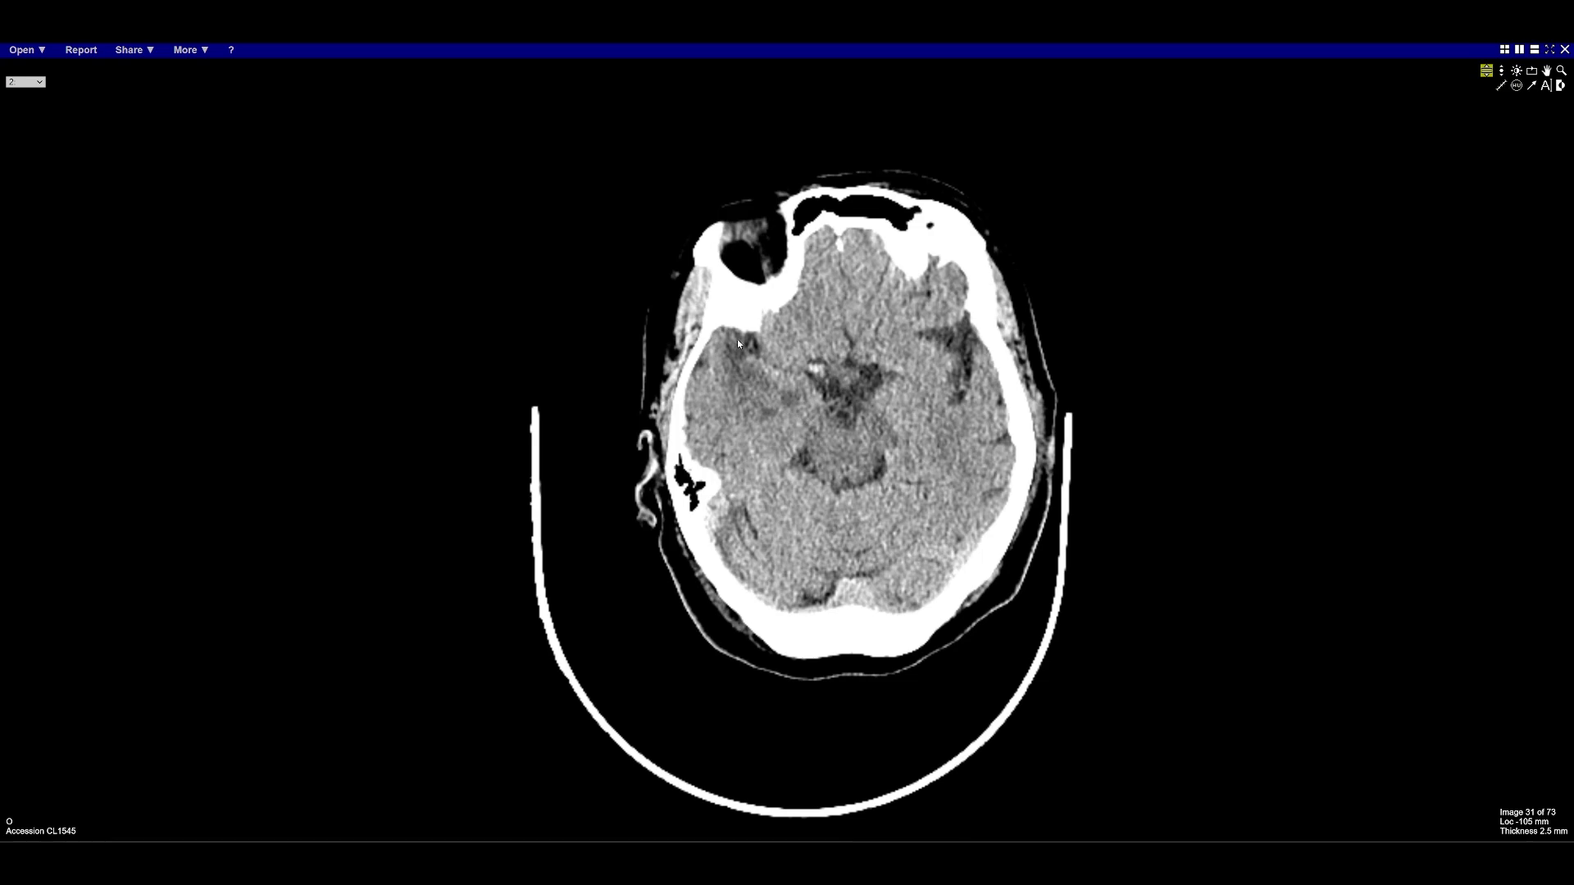
scroll(780, 413, "down", 2)
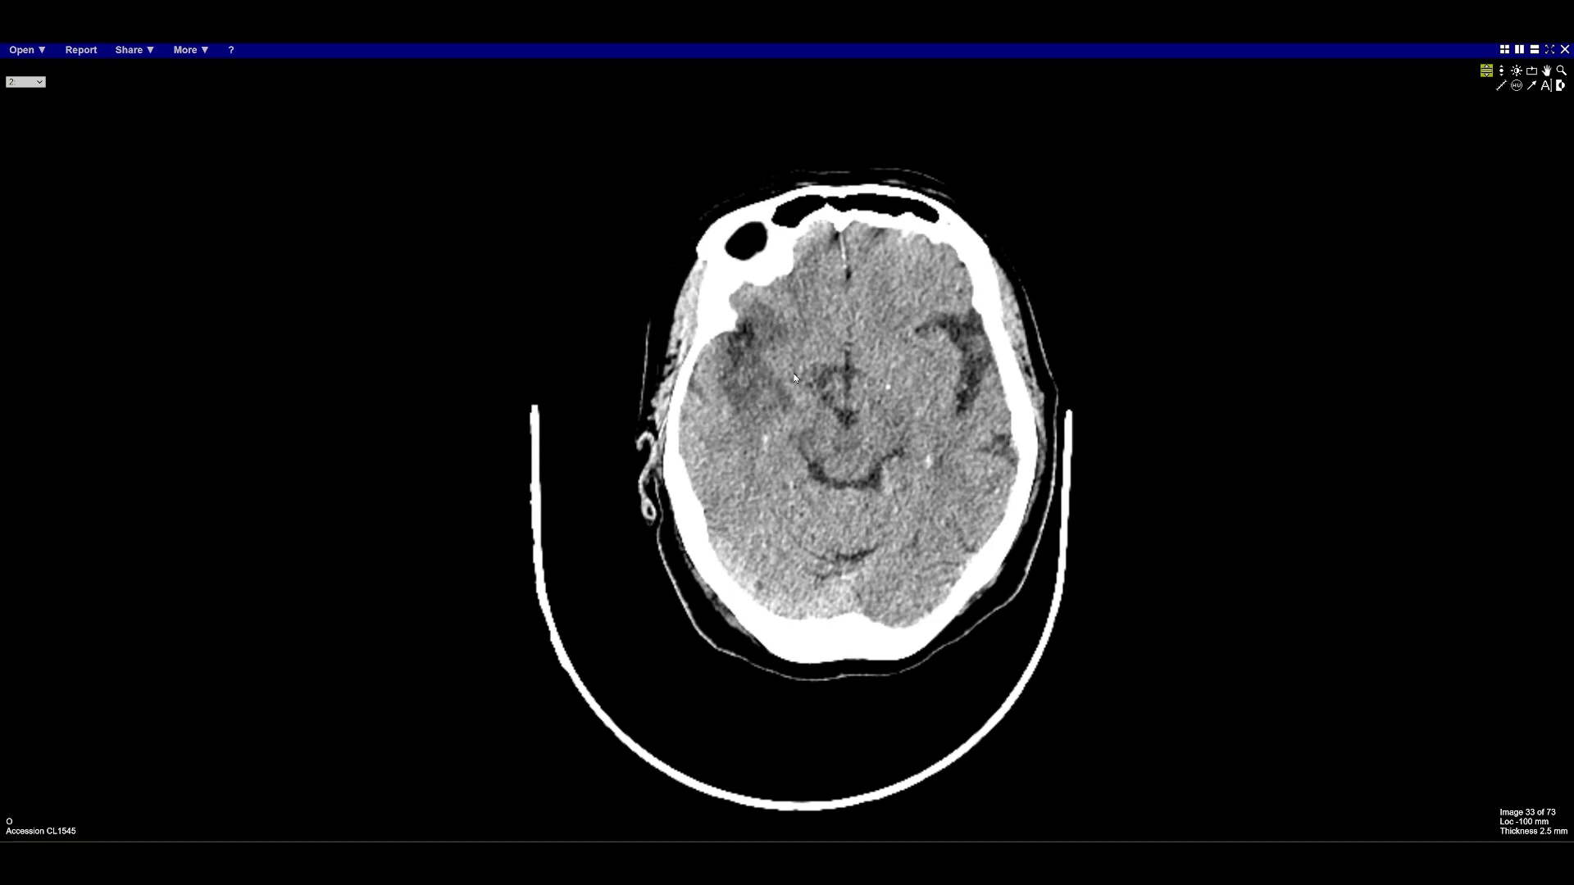
scroll(794, 378, "down", 2)
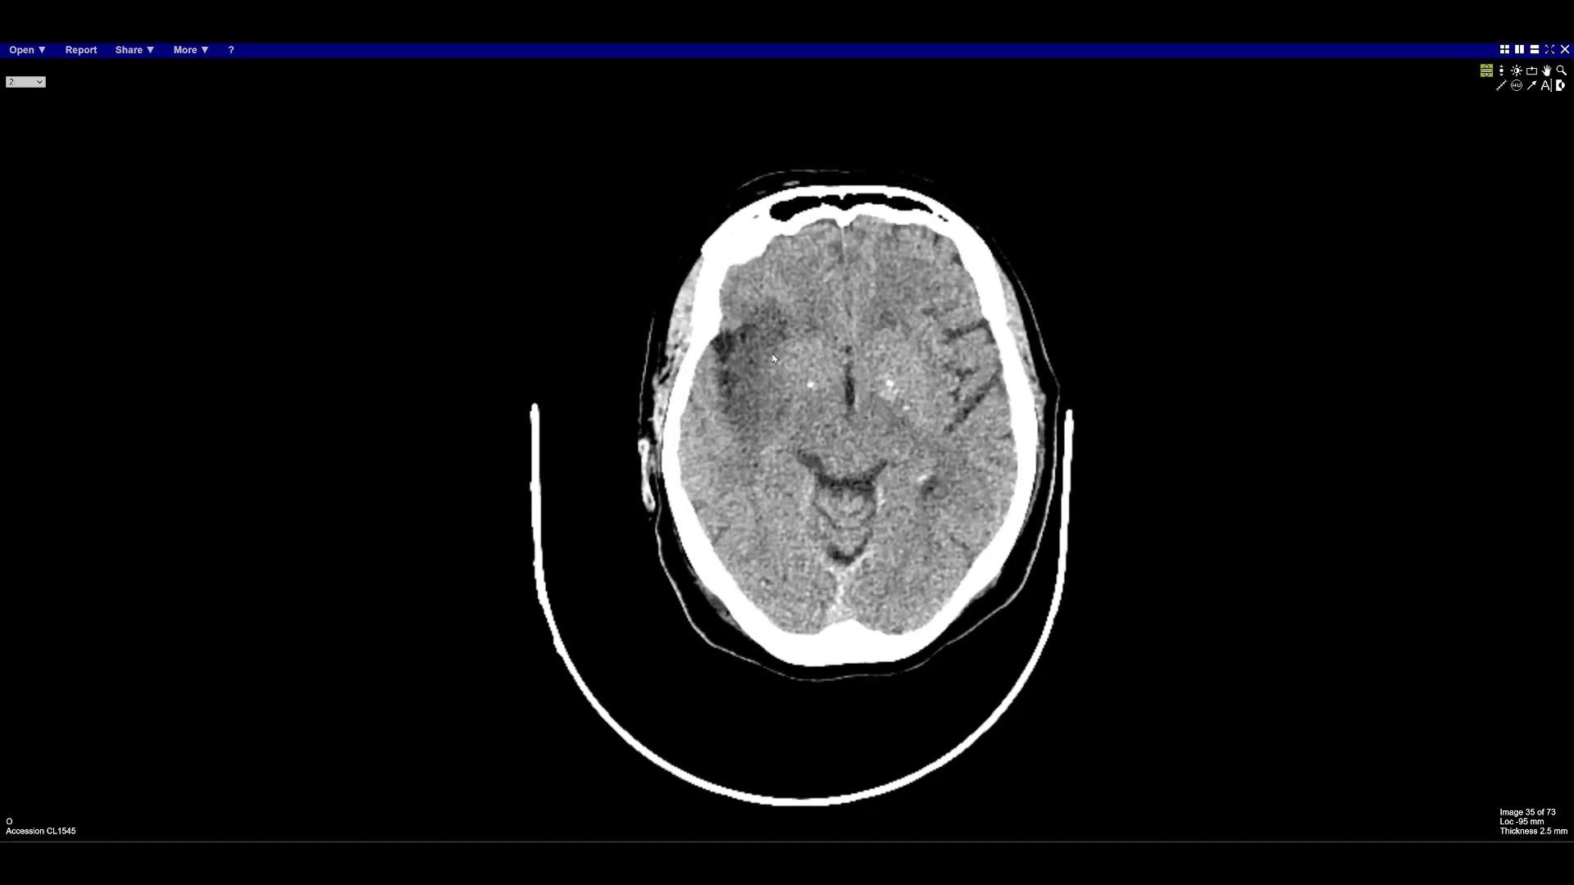
scroll(778, 315, "down", 3)
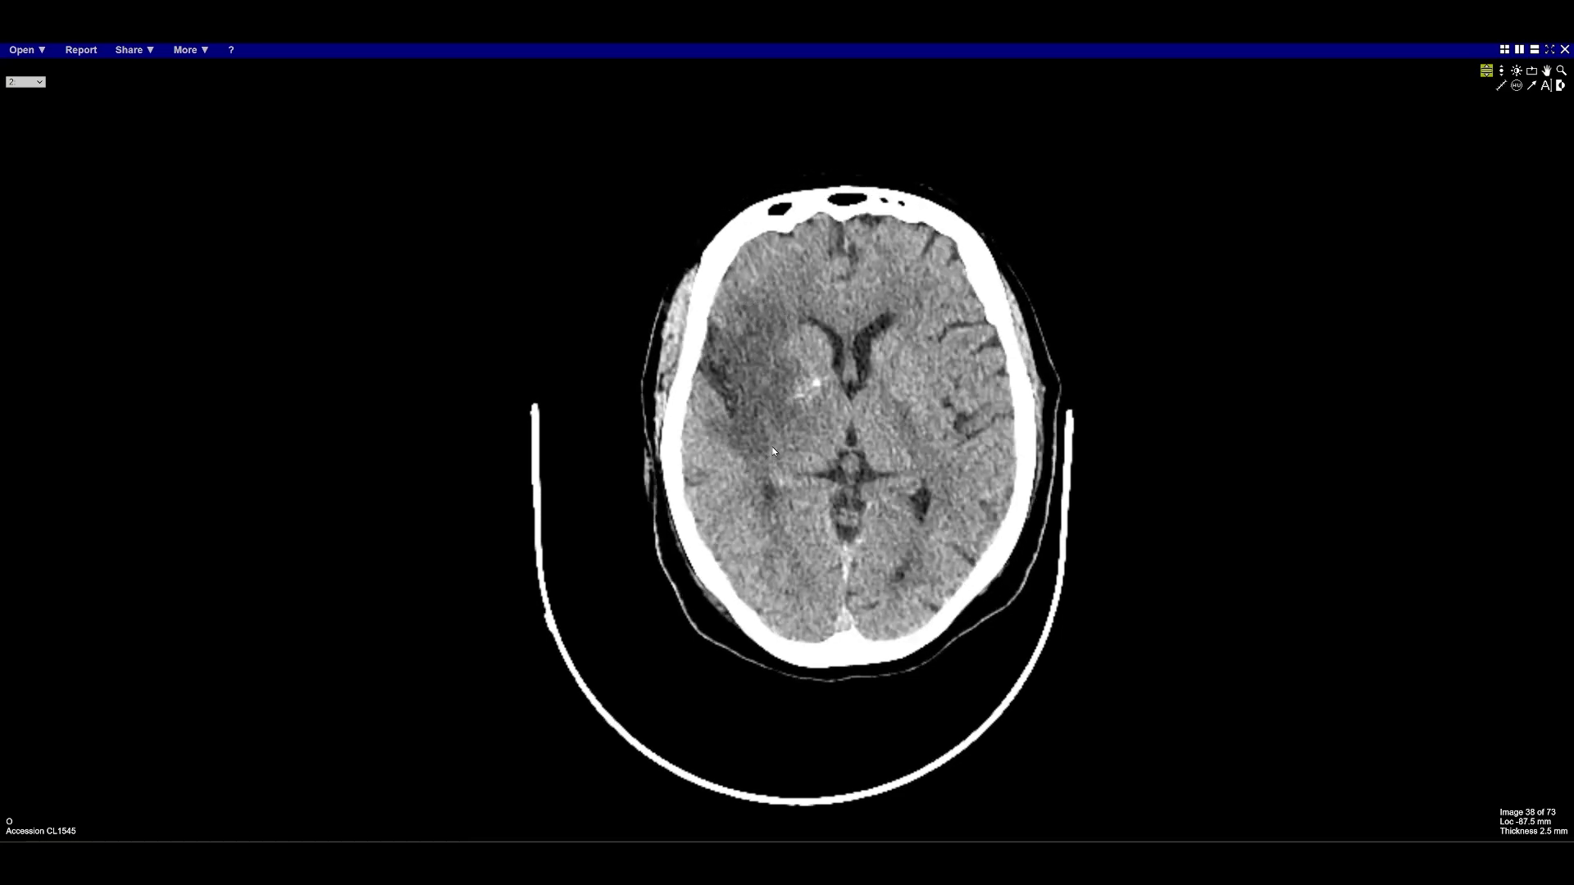
scroll(752, 447, "down", 2)
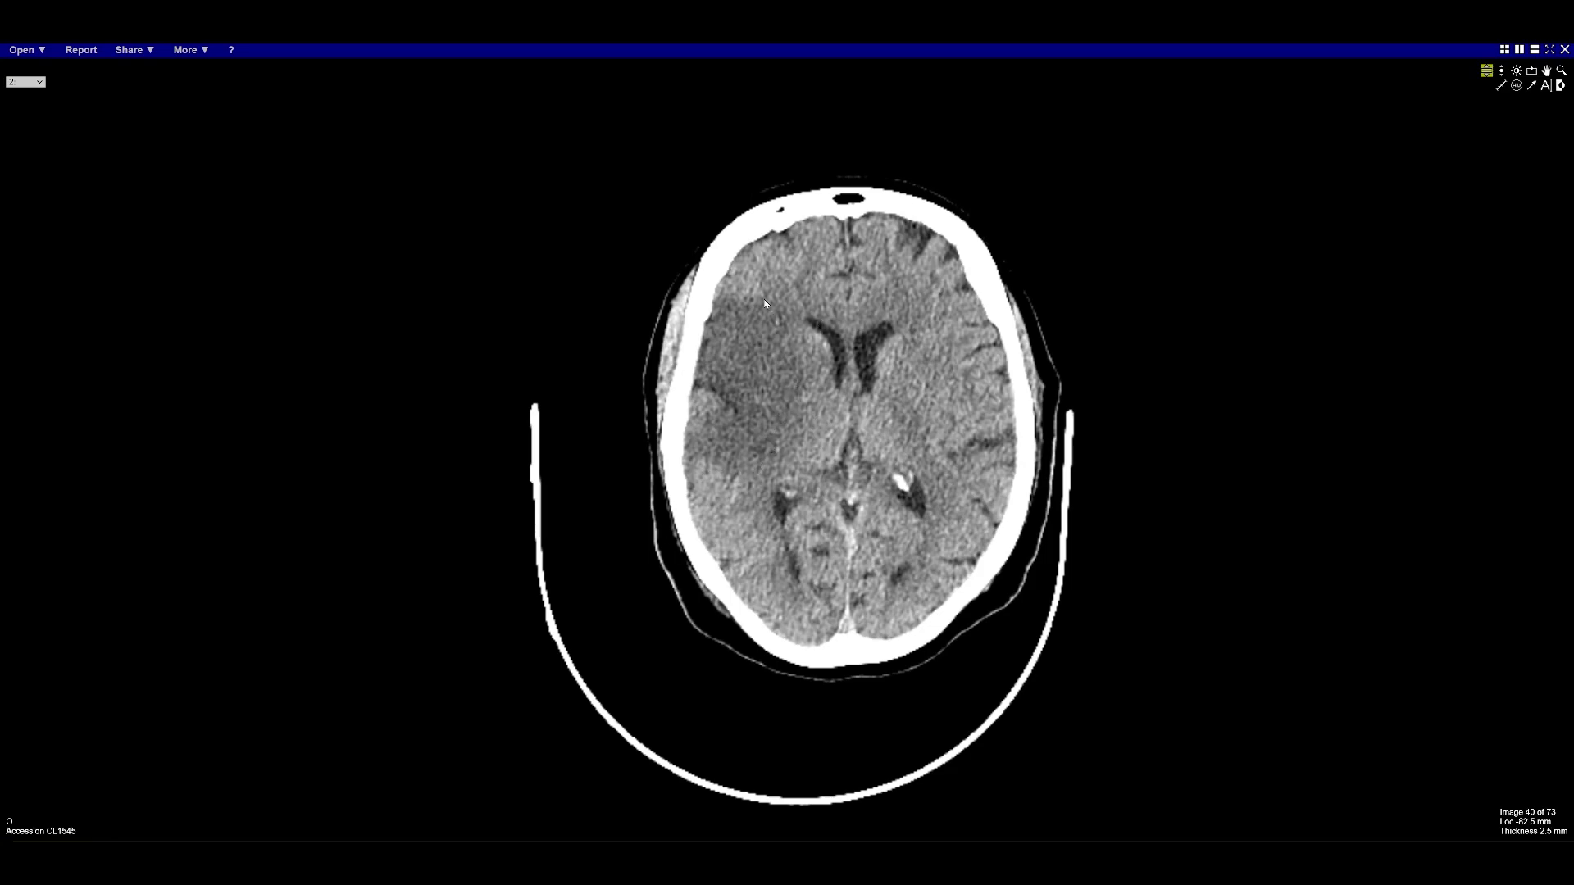
scroll(787, 457, "down", 5)
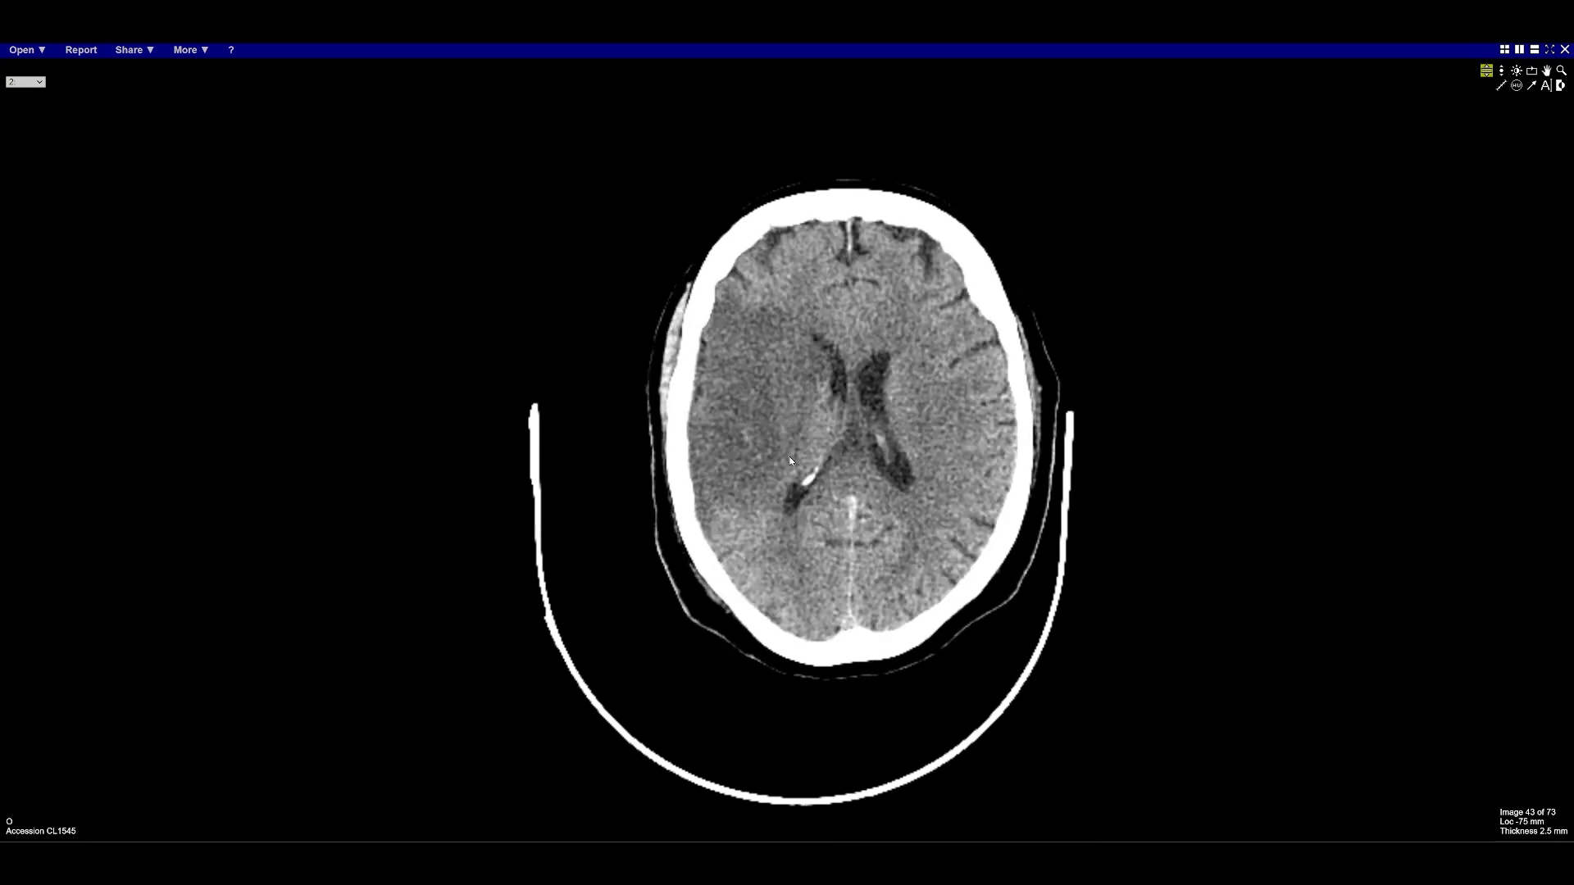
scroll(804, 459, "down", 2)
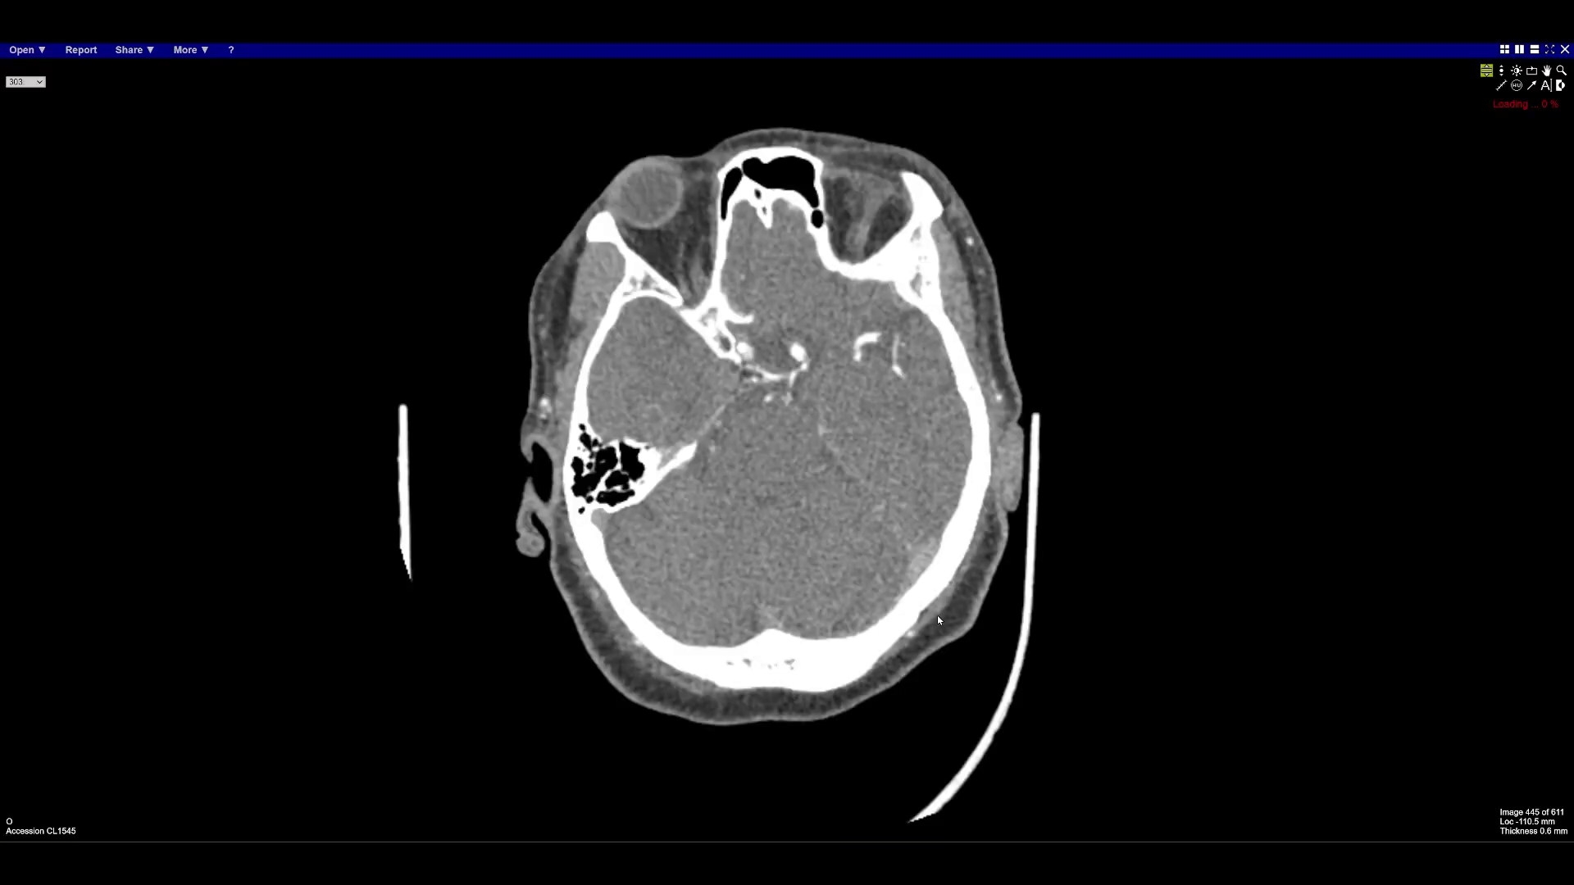
Scroll the axial CTA slices to about image 454 of 611, showing the circle of Willis
scroll(937, 615, "down", 15)
scroll(938, 621, "down", 15)
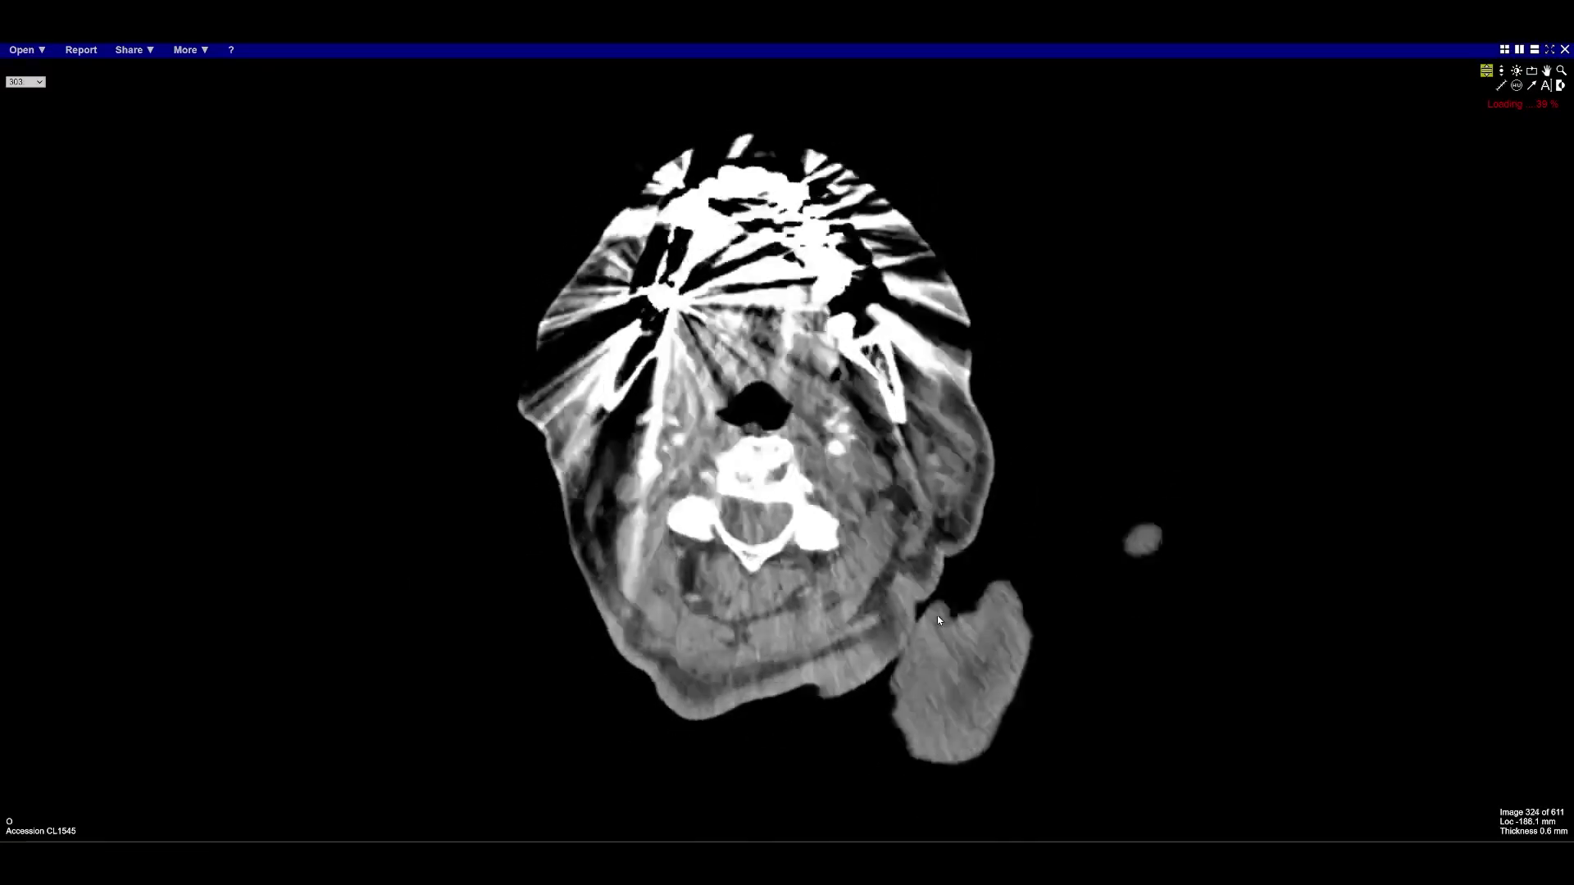
scroll(940, 616, "down", 5)
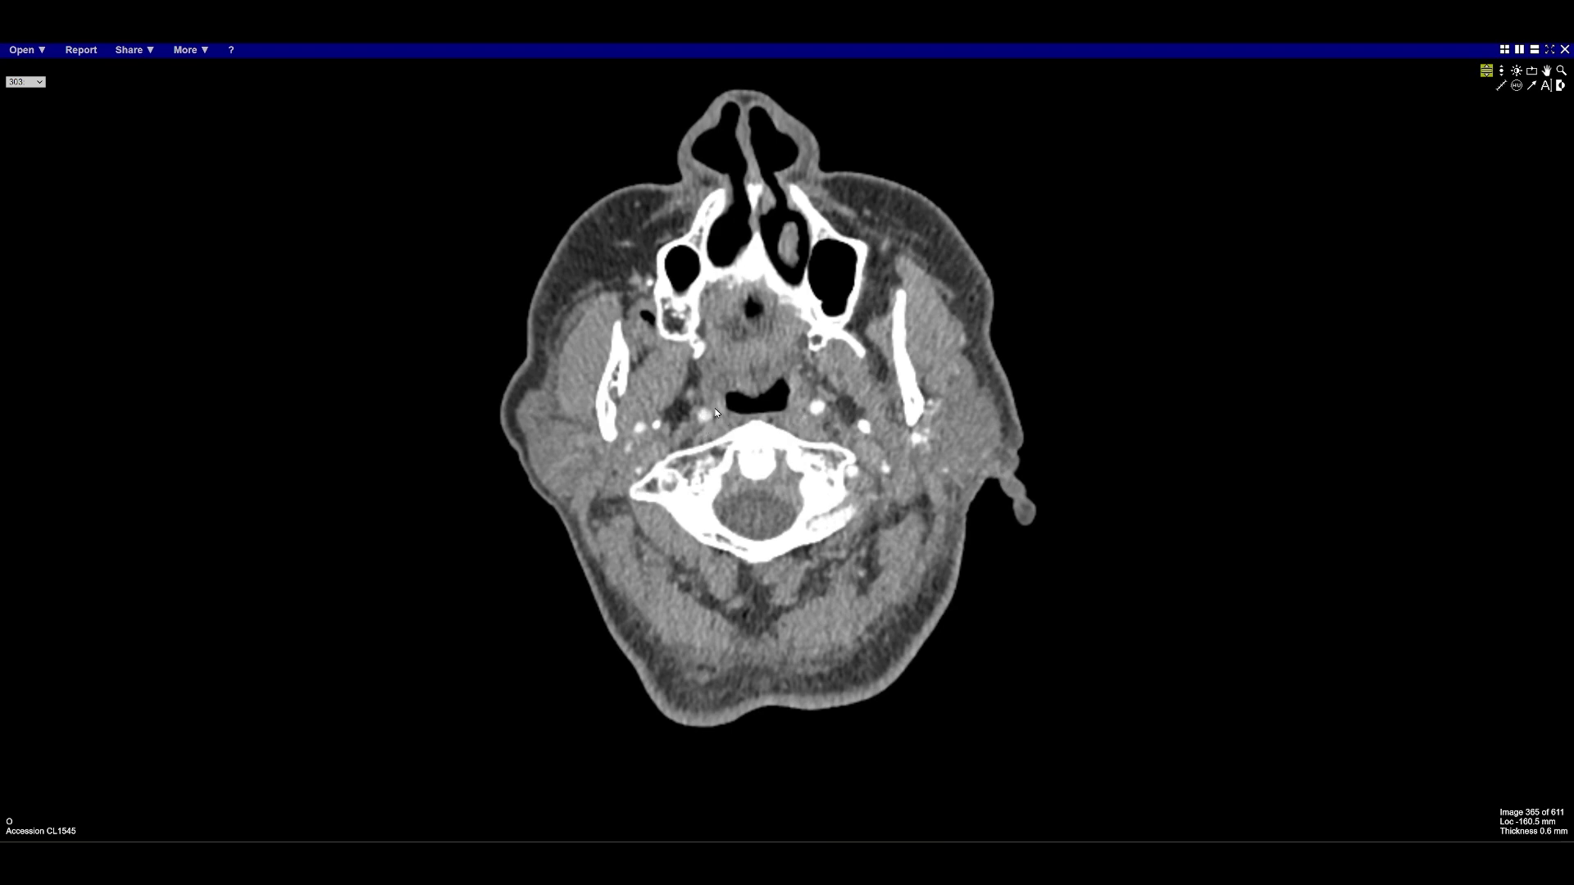
scroll(1076, 502, "down", 7)
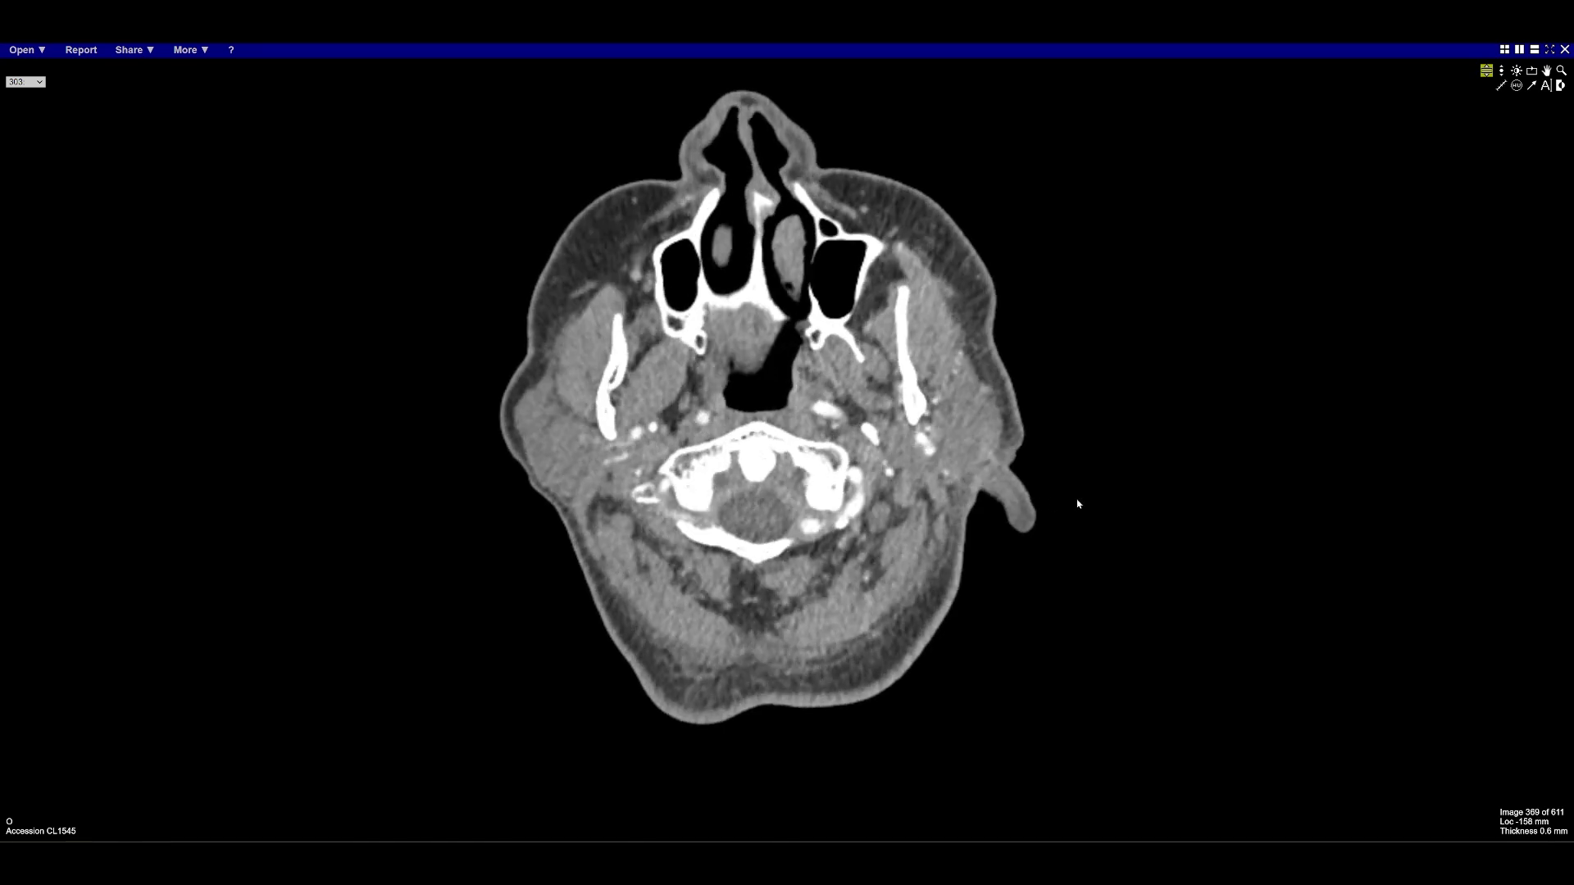
scroll(1111, 496, "down", 20)
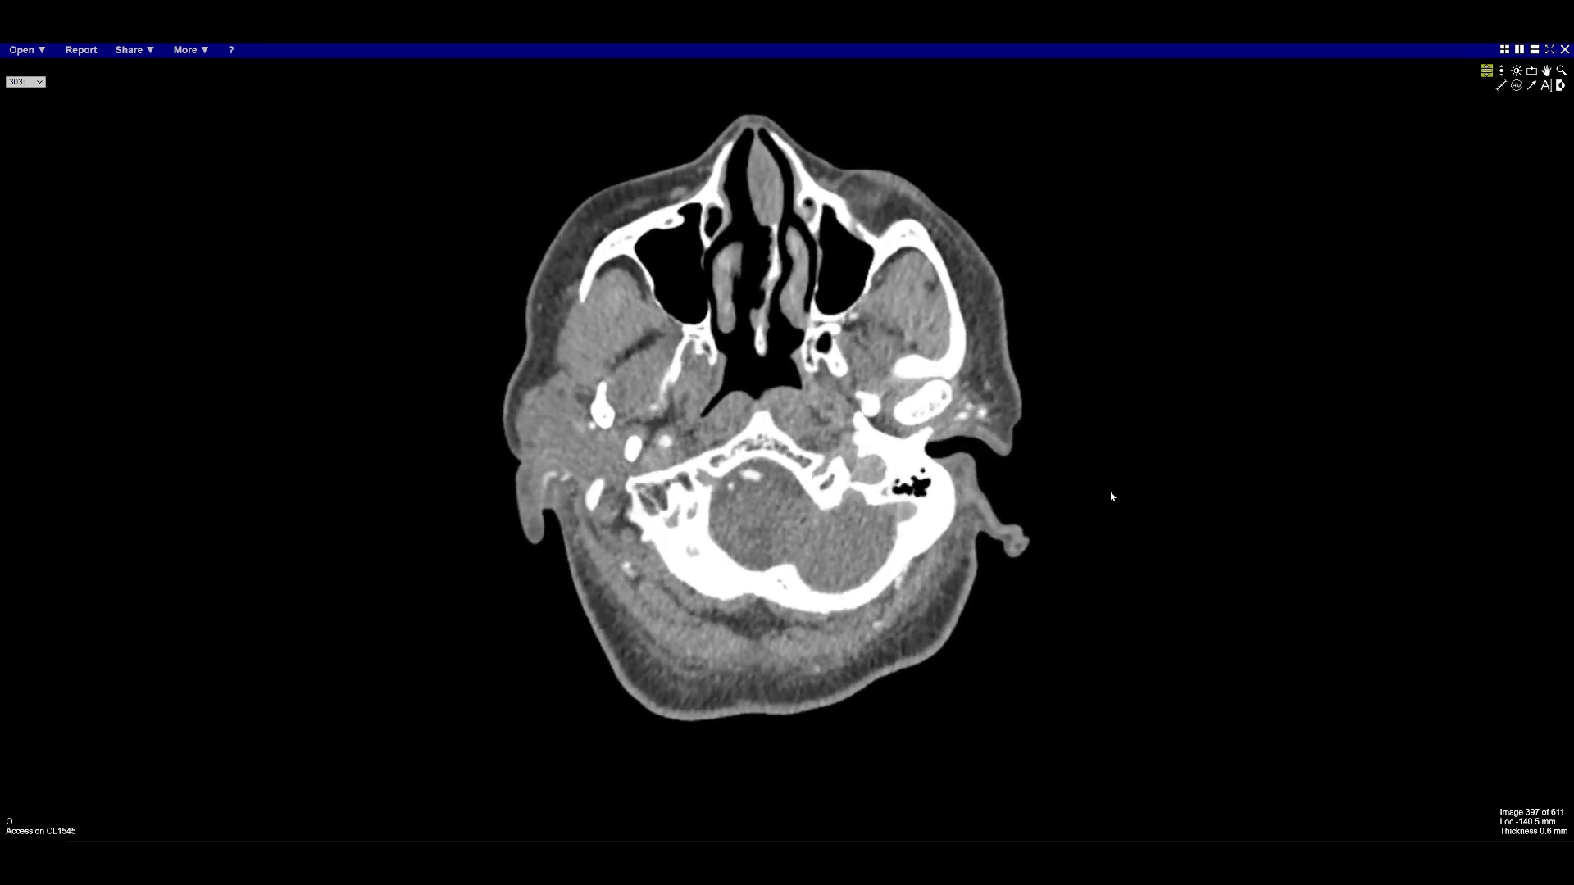
scroll(1112, 498, "down", 18)
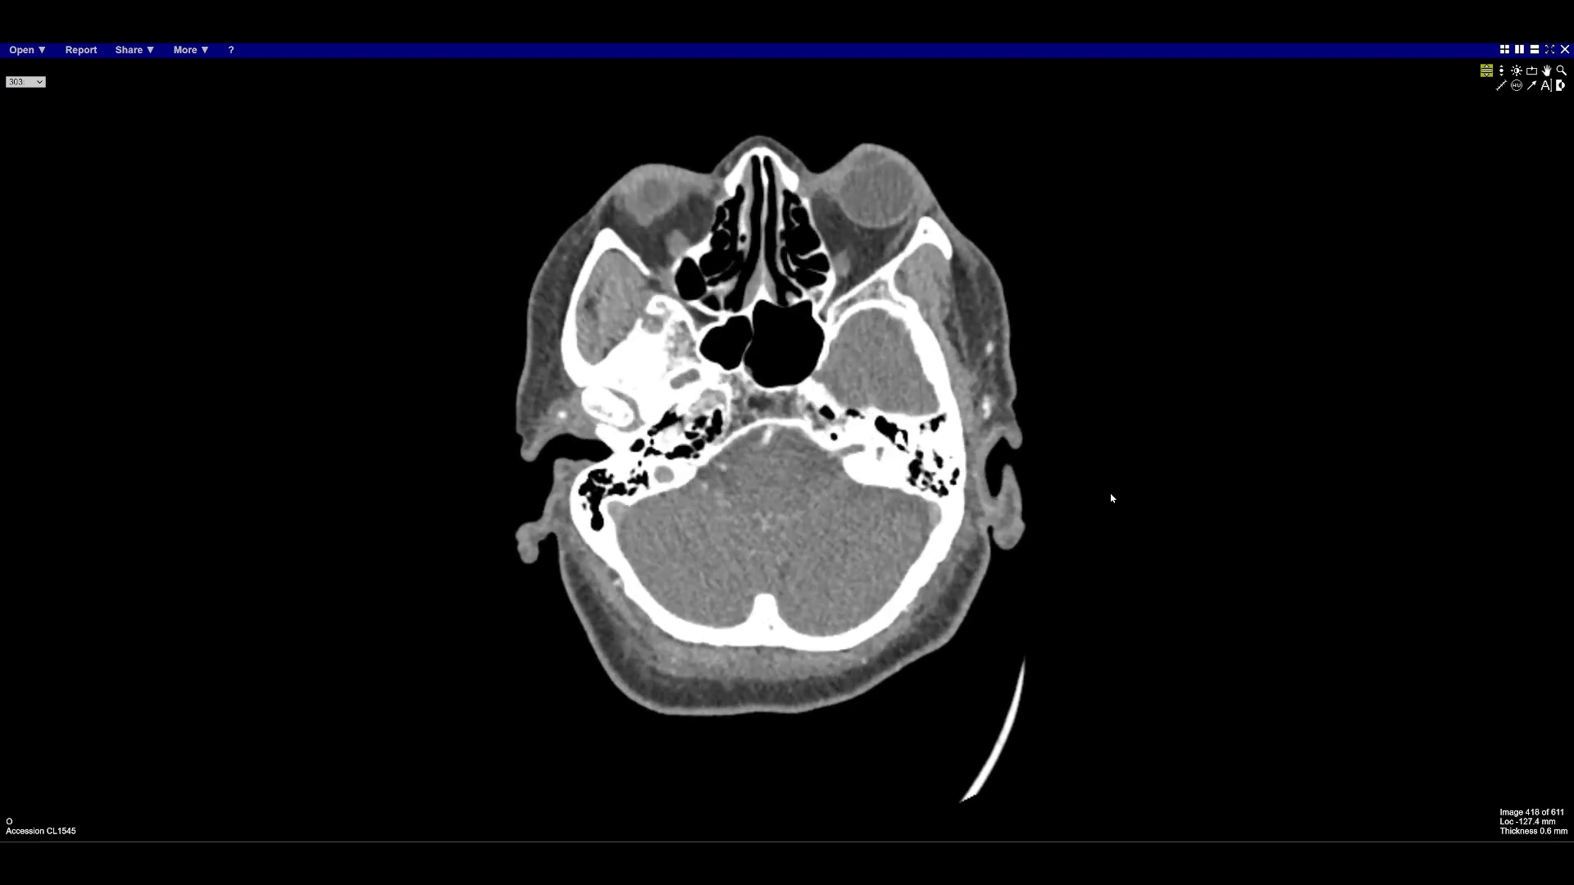
scroll(1112, 498, "down", 8)
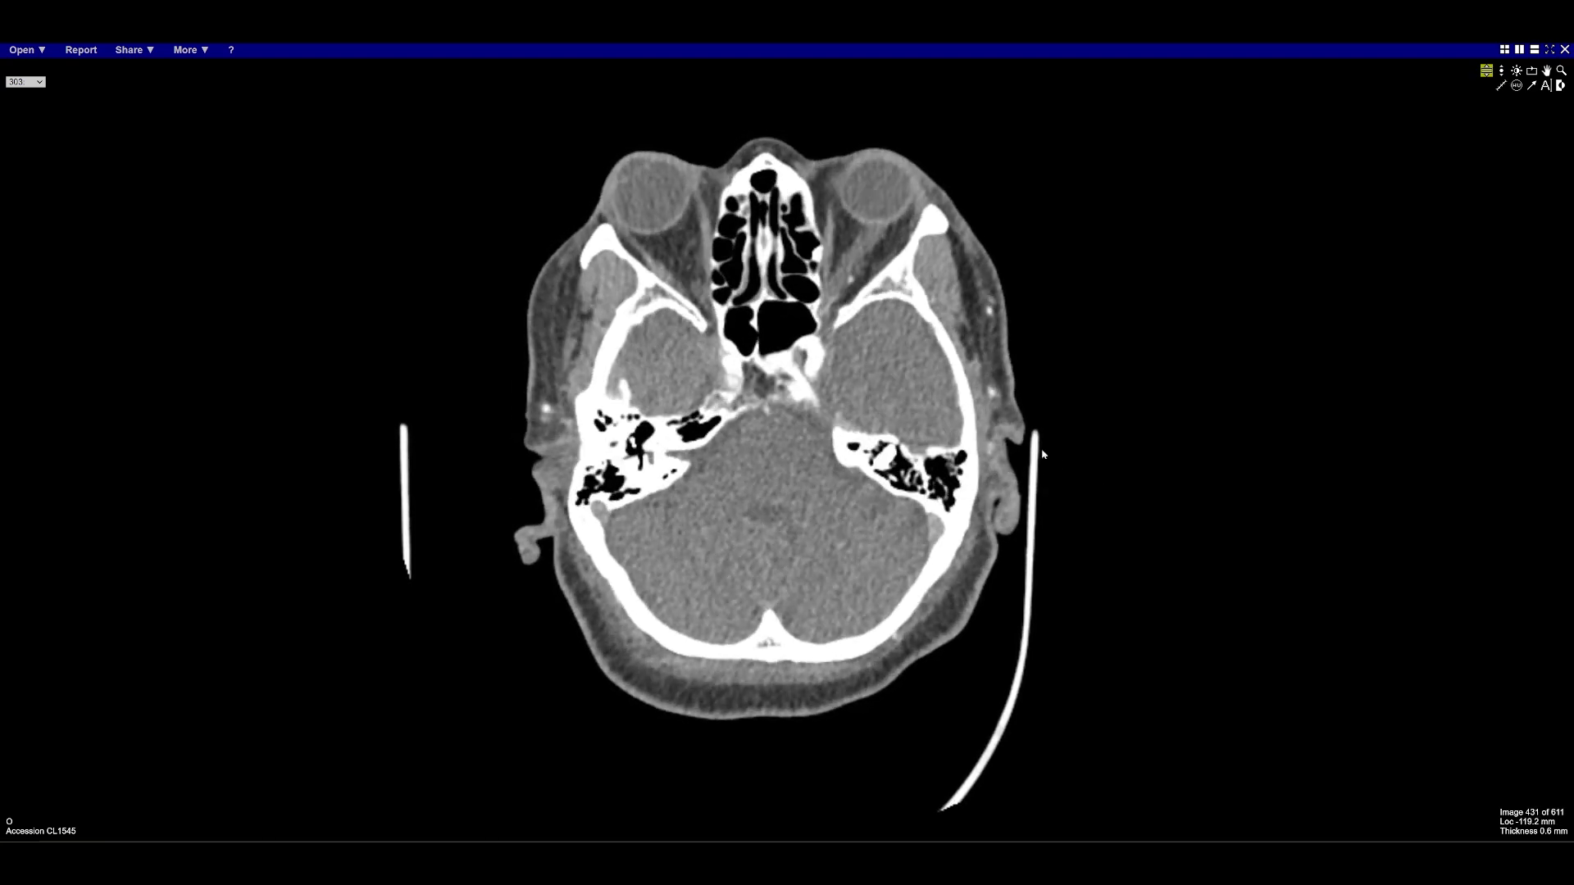
scroll(917, 398, "up", 1)
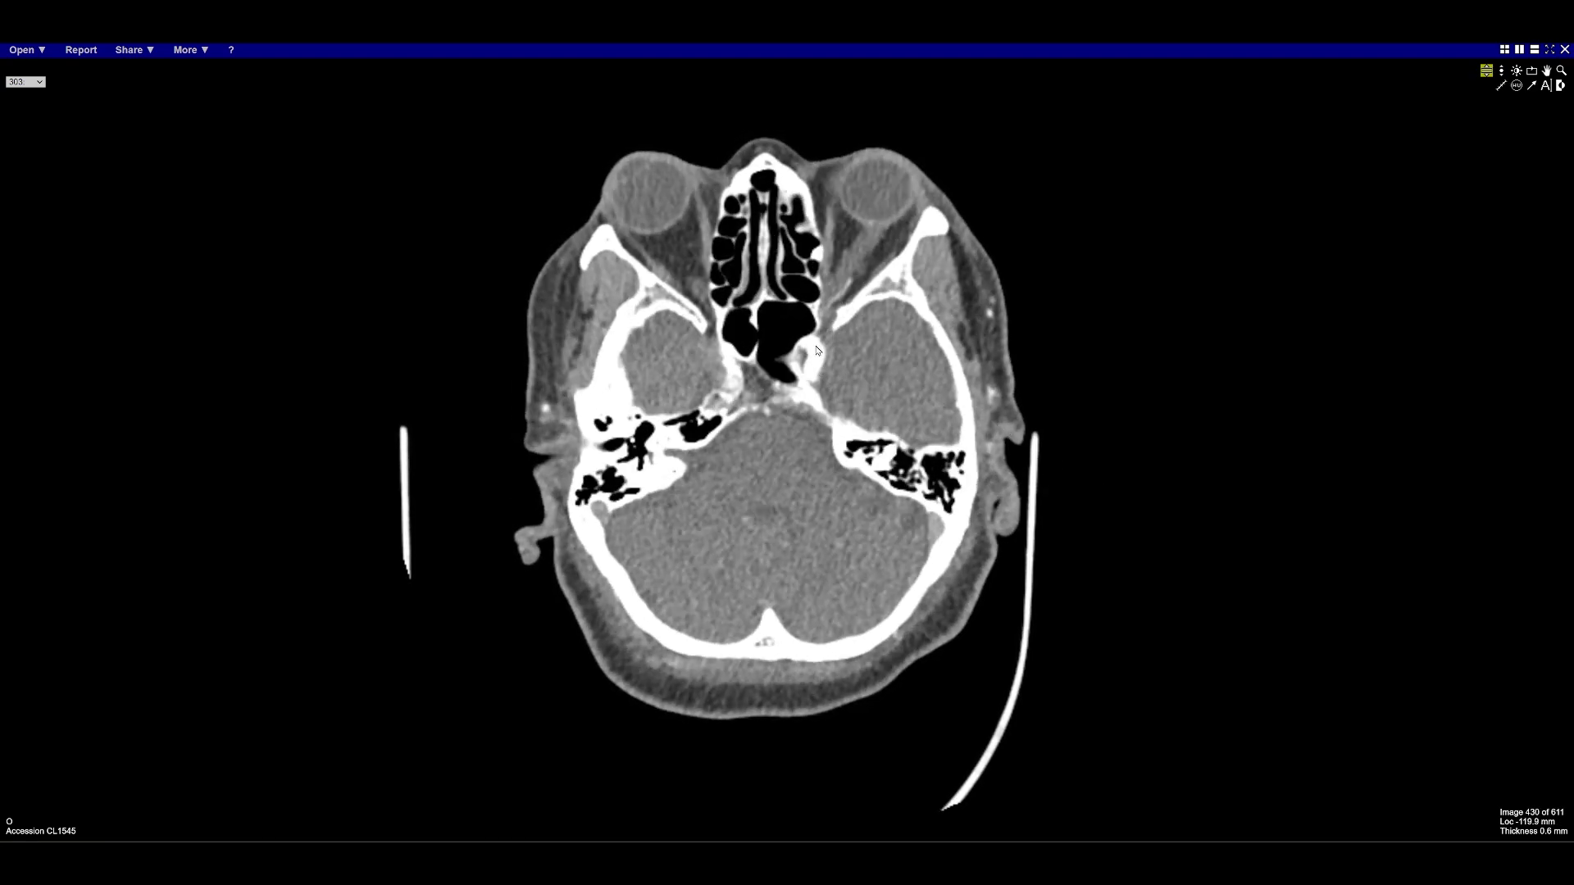
scroll(823, 367, "down", 2)
scroll(823, 371, "down", 2)
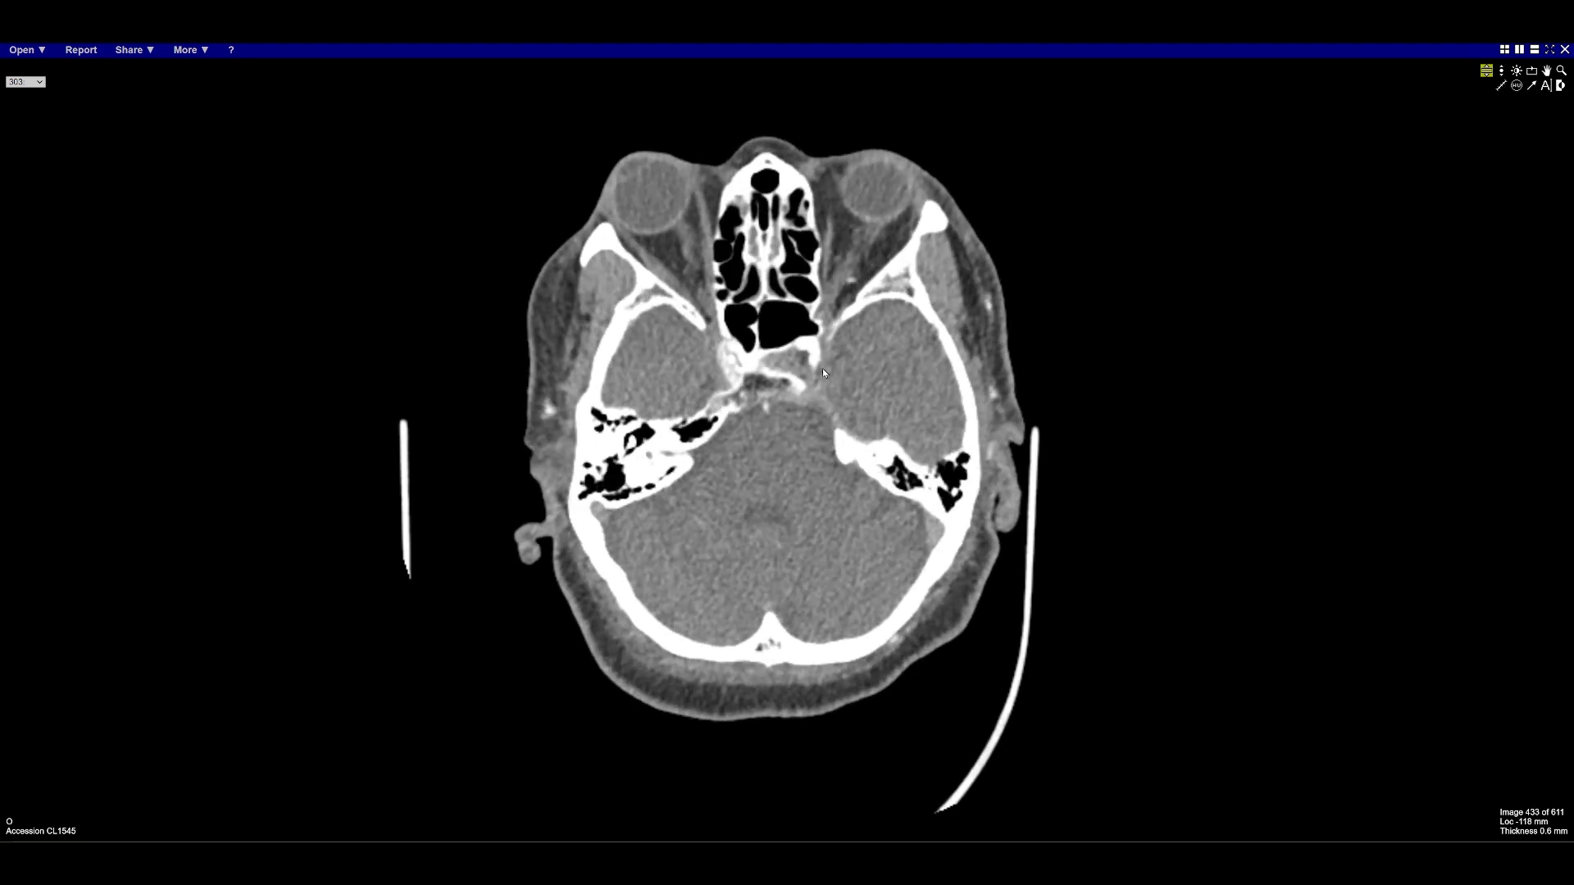
scroll(845, 453, "down", 8)
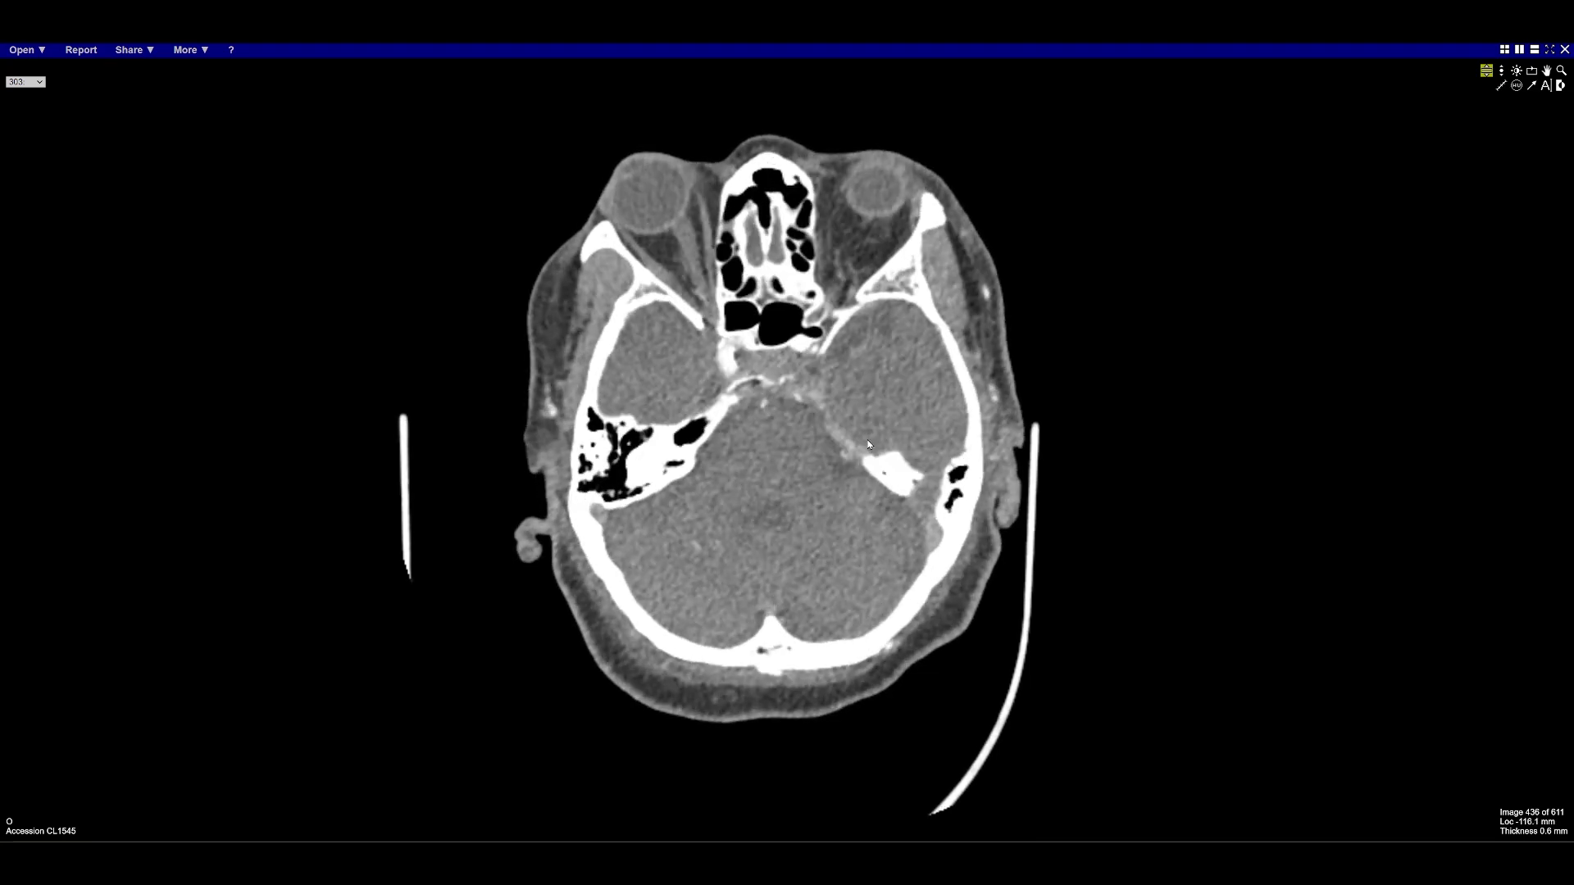
scroll(860, 422, "down", 6)
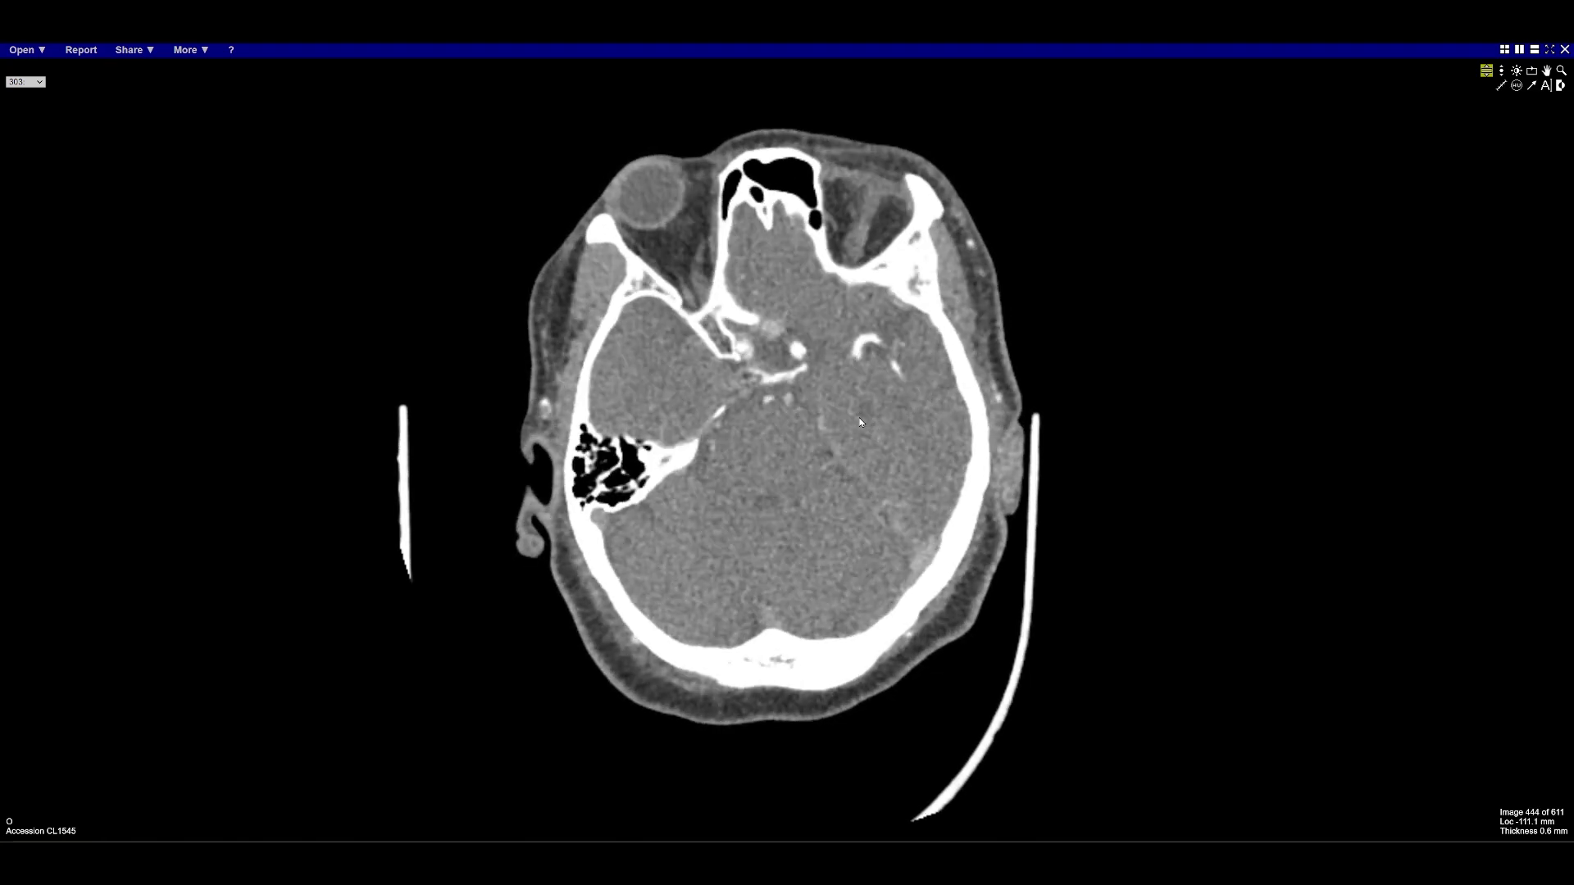
scroll(828, 416, "down", 4)
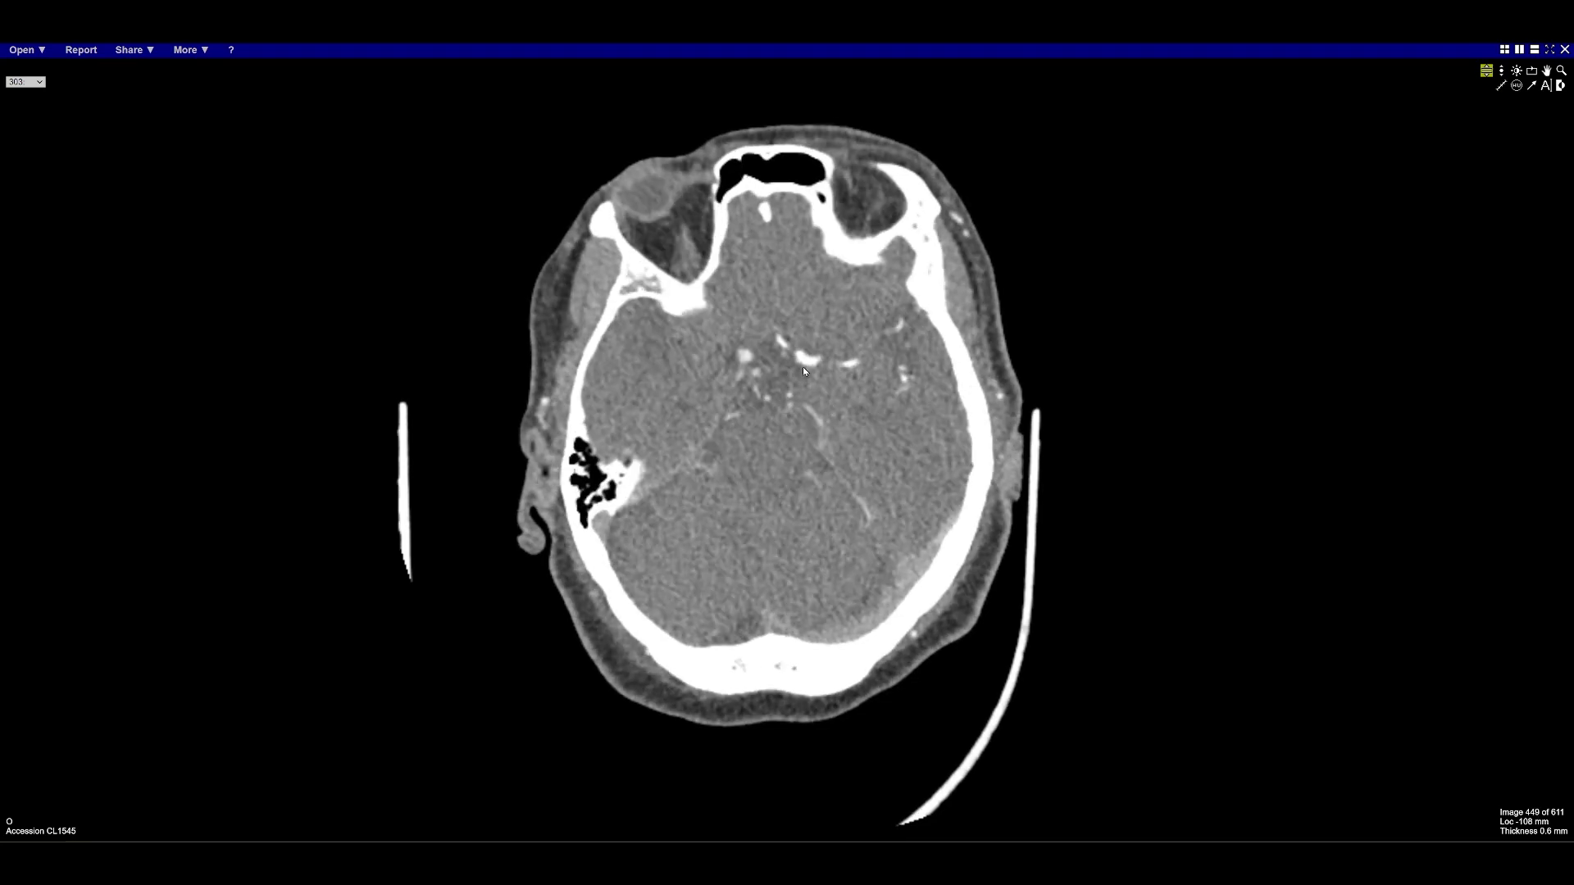
scroll(824, 366, "up", 3)
scroll(808, 363, "down", 1)
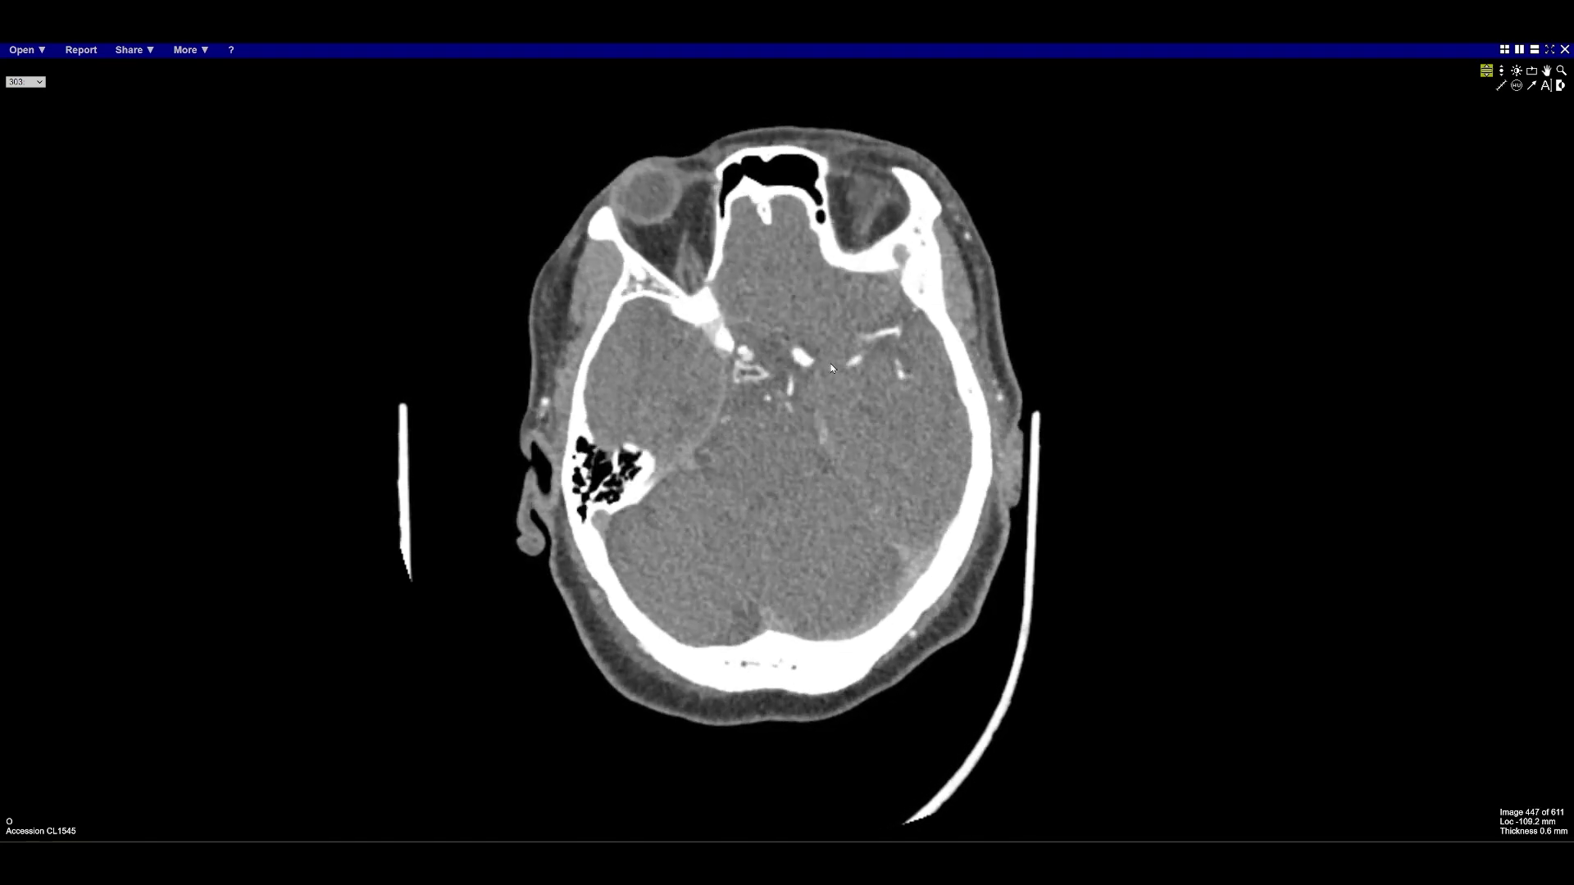
scroll(756, 364, "up", 8)
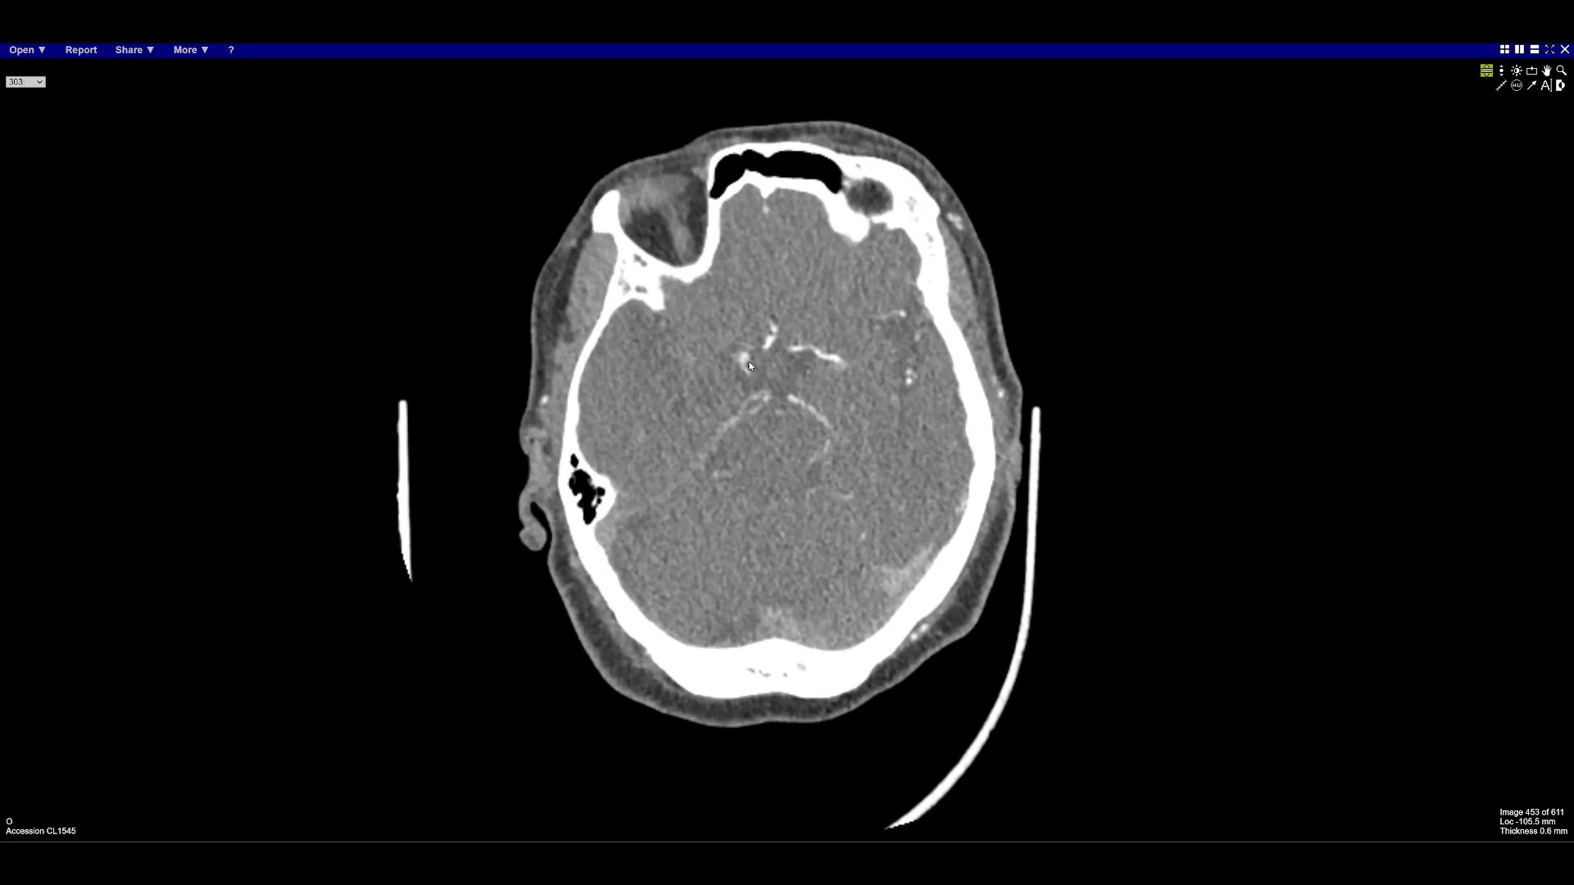
scroll(756, 360, "down", 11)
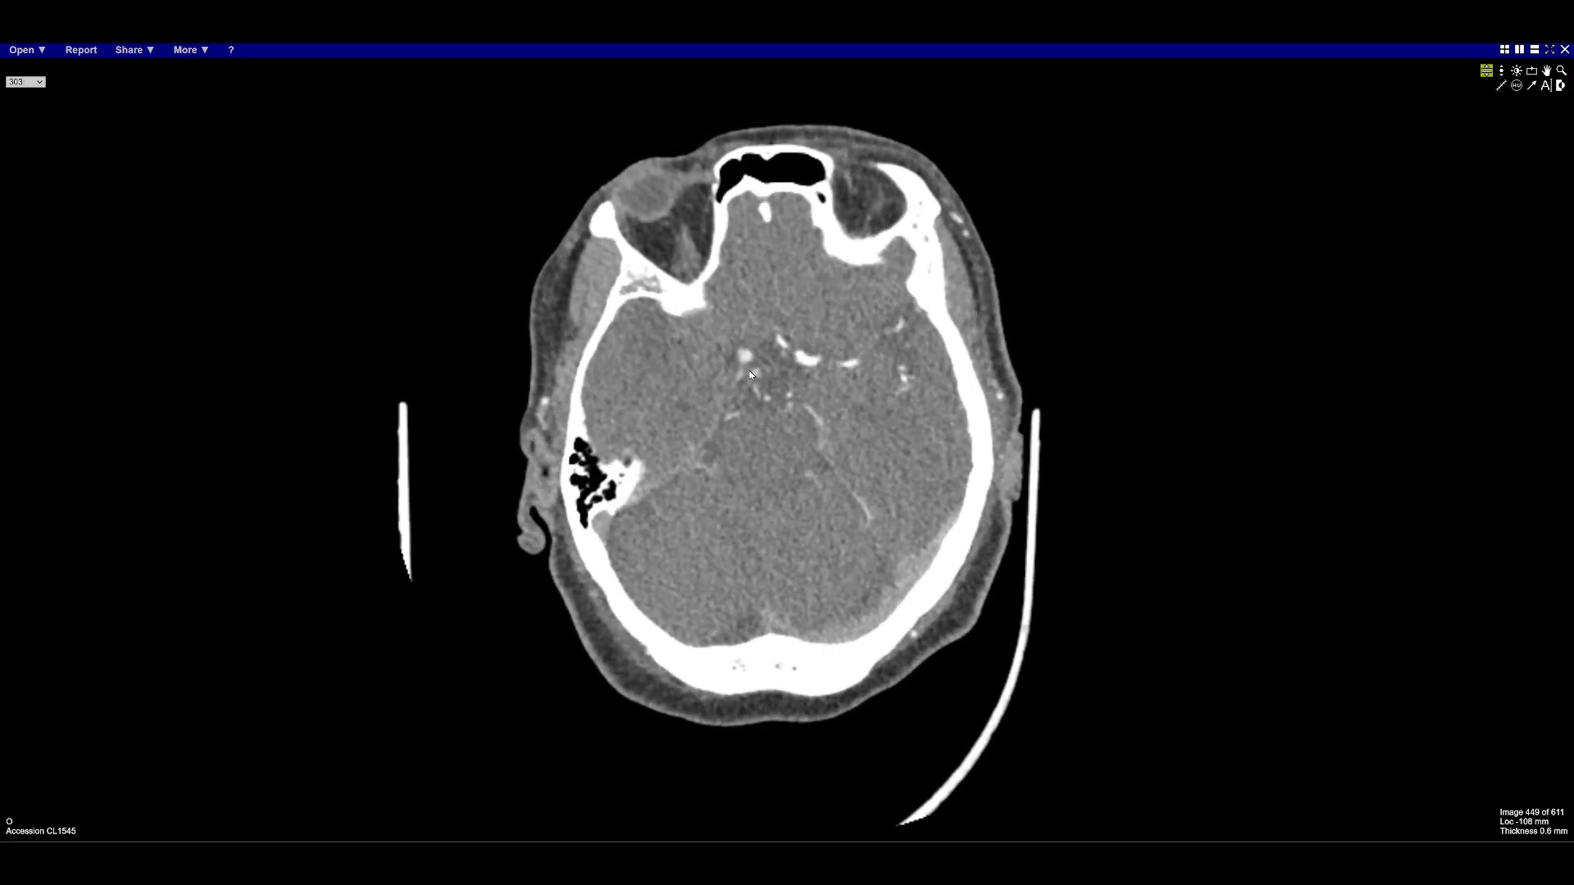
scroll(754, 377, "up", 2)
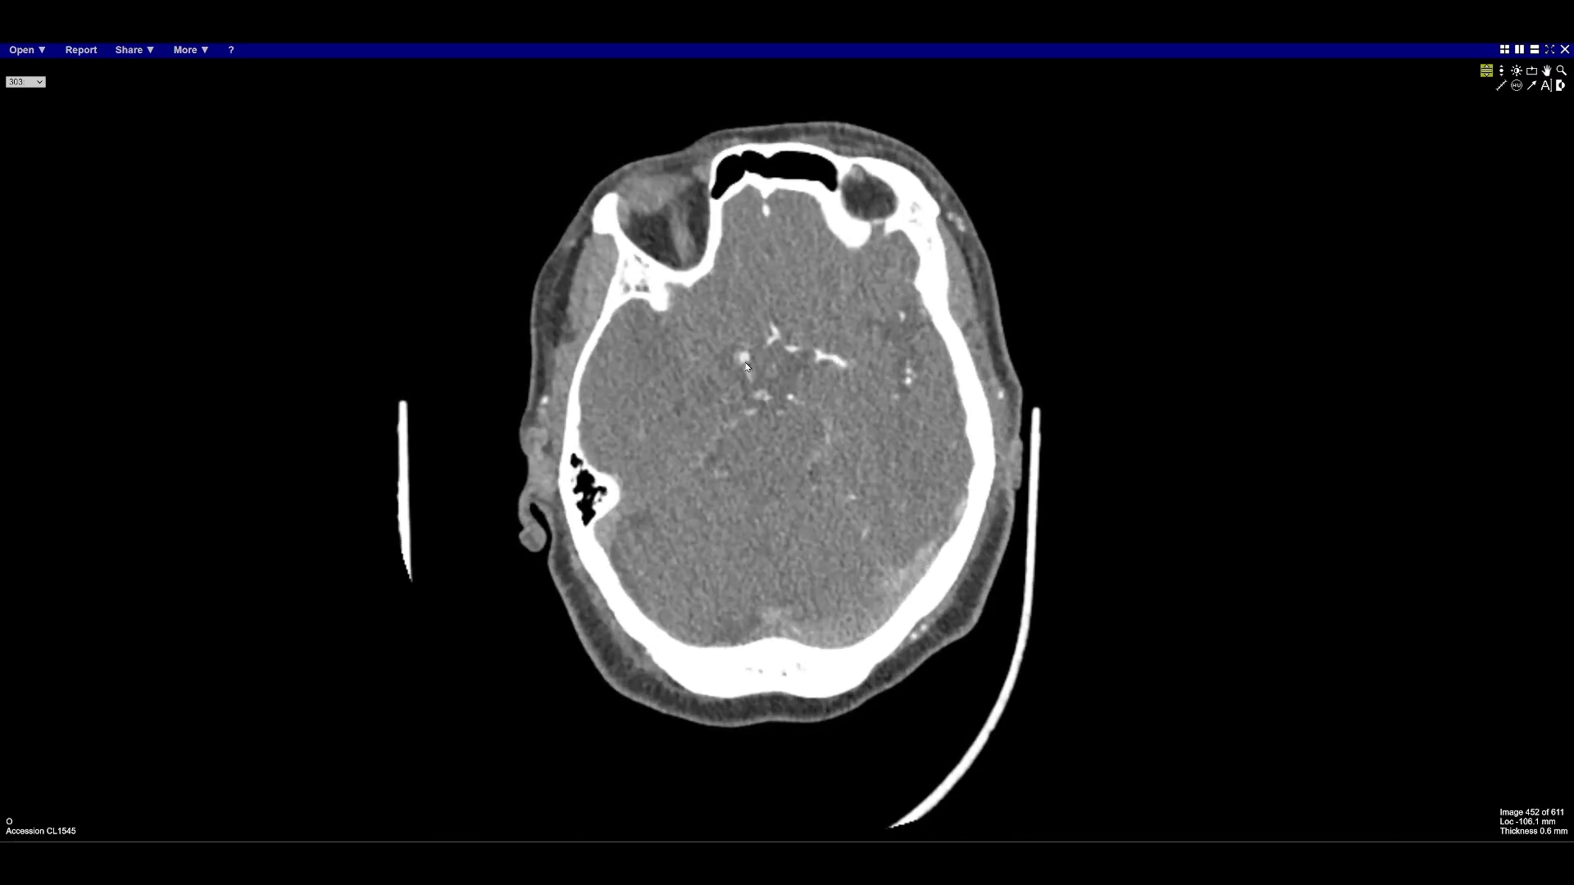
scroll(746, 361, "down", 4)
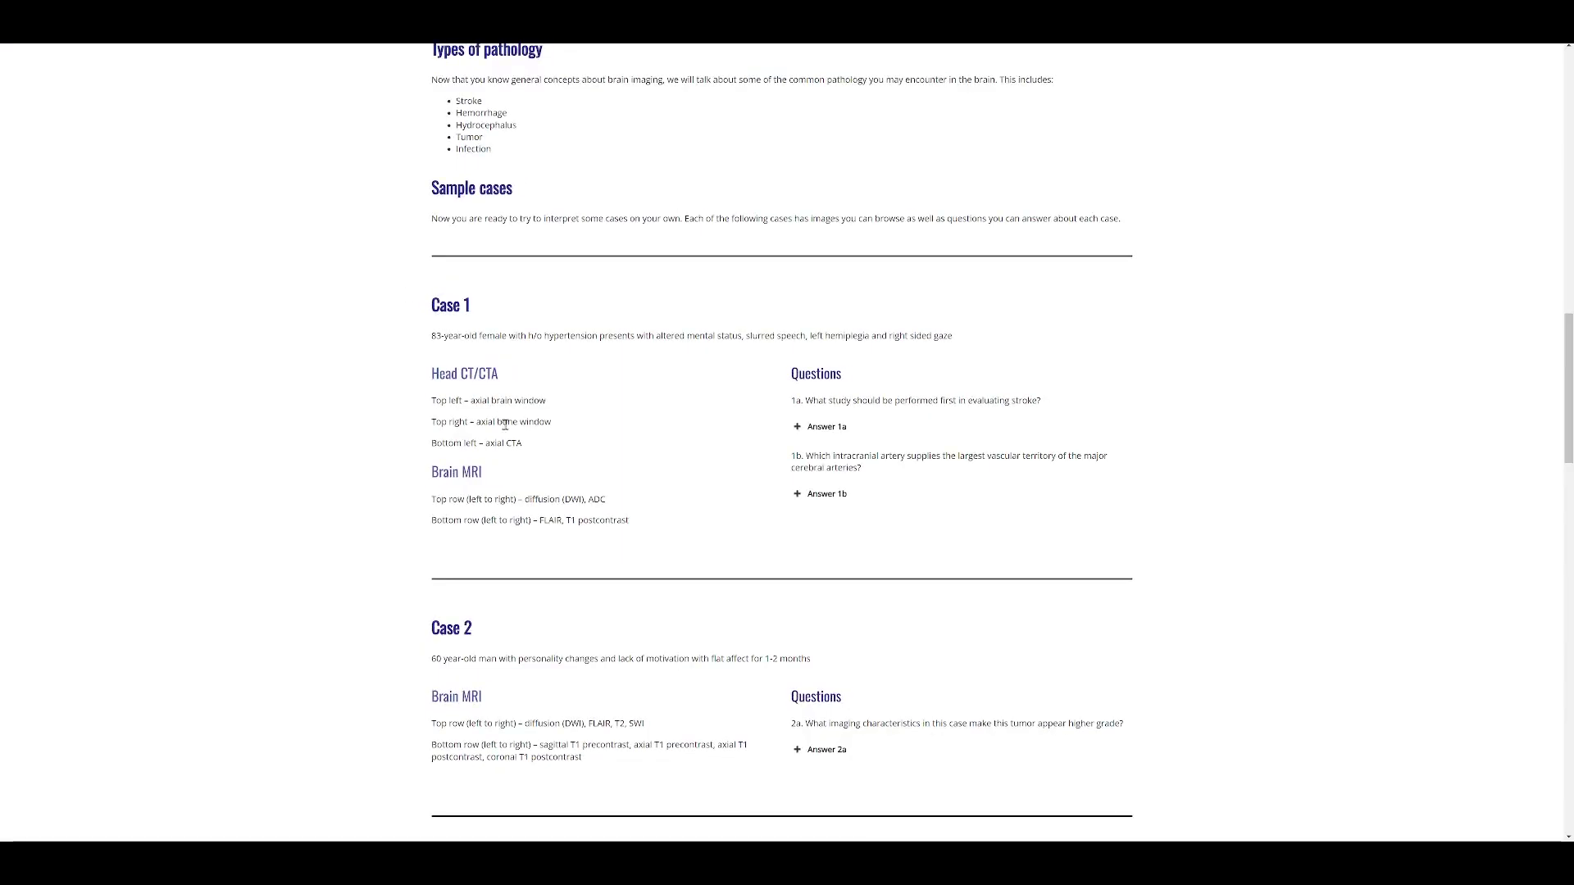
Open Case 1's Brain MRI in the 2x2 viewer with DWI, ADC, FLAIR and T1 postcontrast
left_click(473, 476)
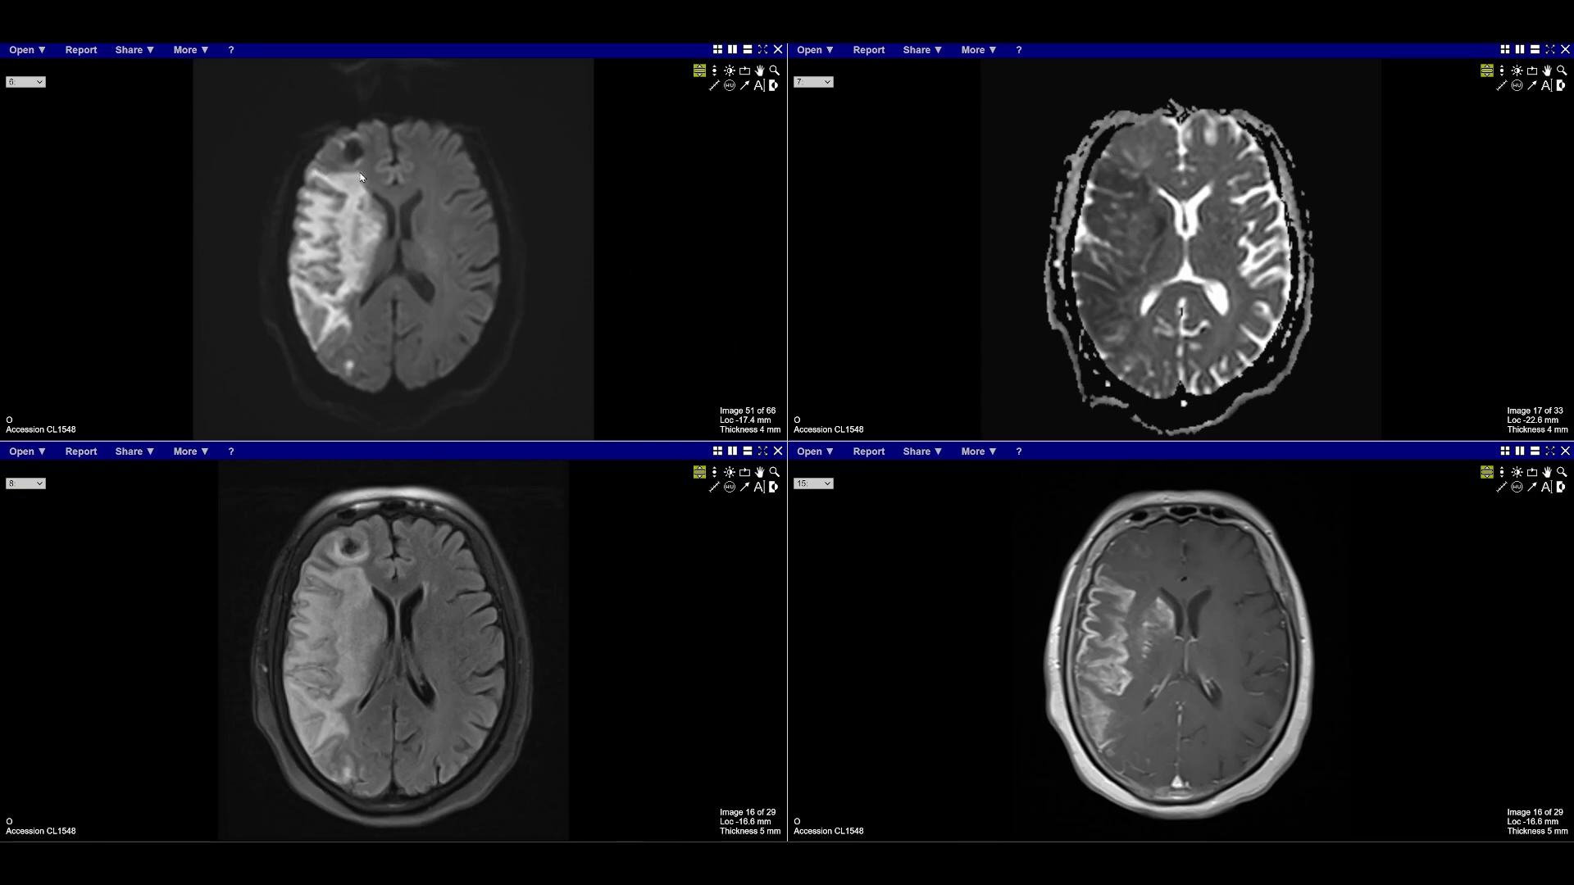
Step the DWI series down to lower slices and page through the MRI viewports
left_click_drag(349, 325, 358, 227)
scroll(359, 226, "down", 2)
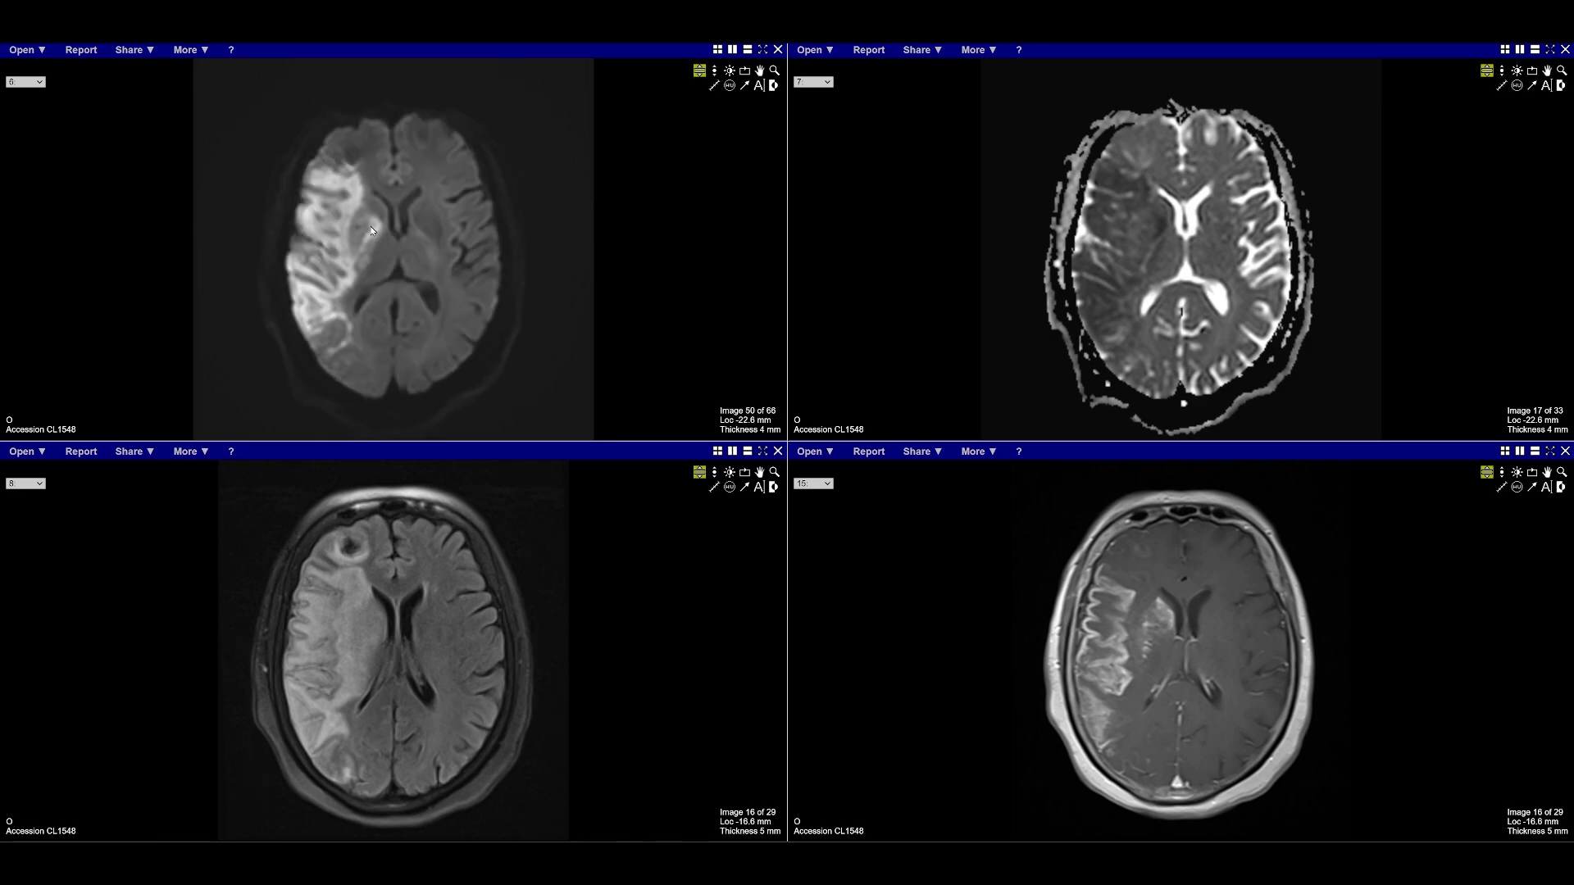
scroll(377, 237, "down", 1)
scroll(382, 232, "down", 4)
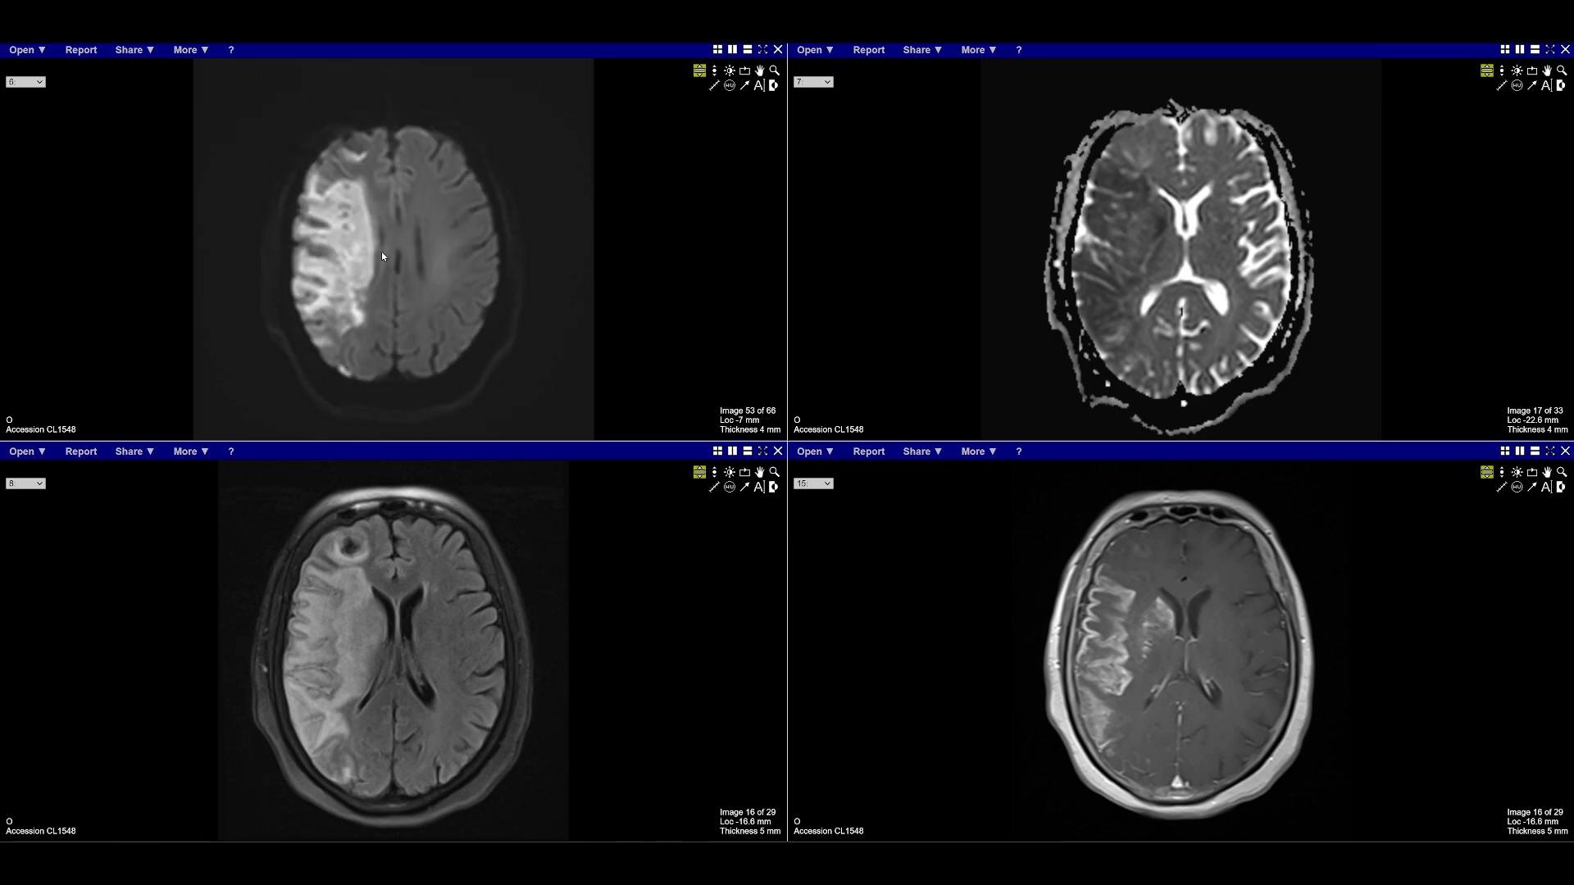
scroll(426, 281, "down", 4)
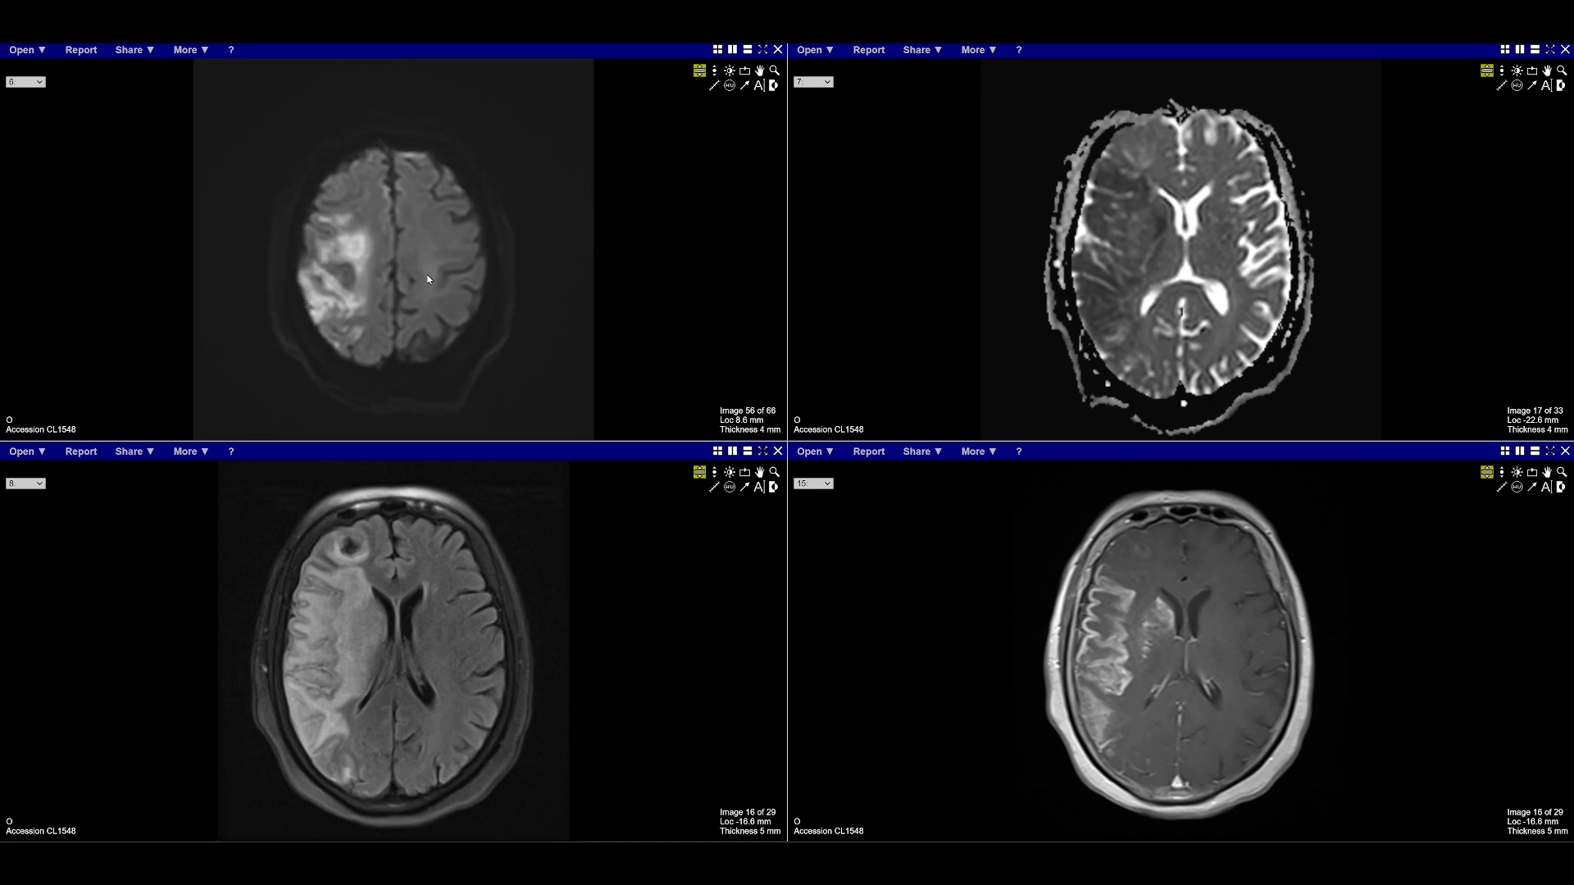
scroll(1108, 203, "down", 5)
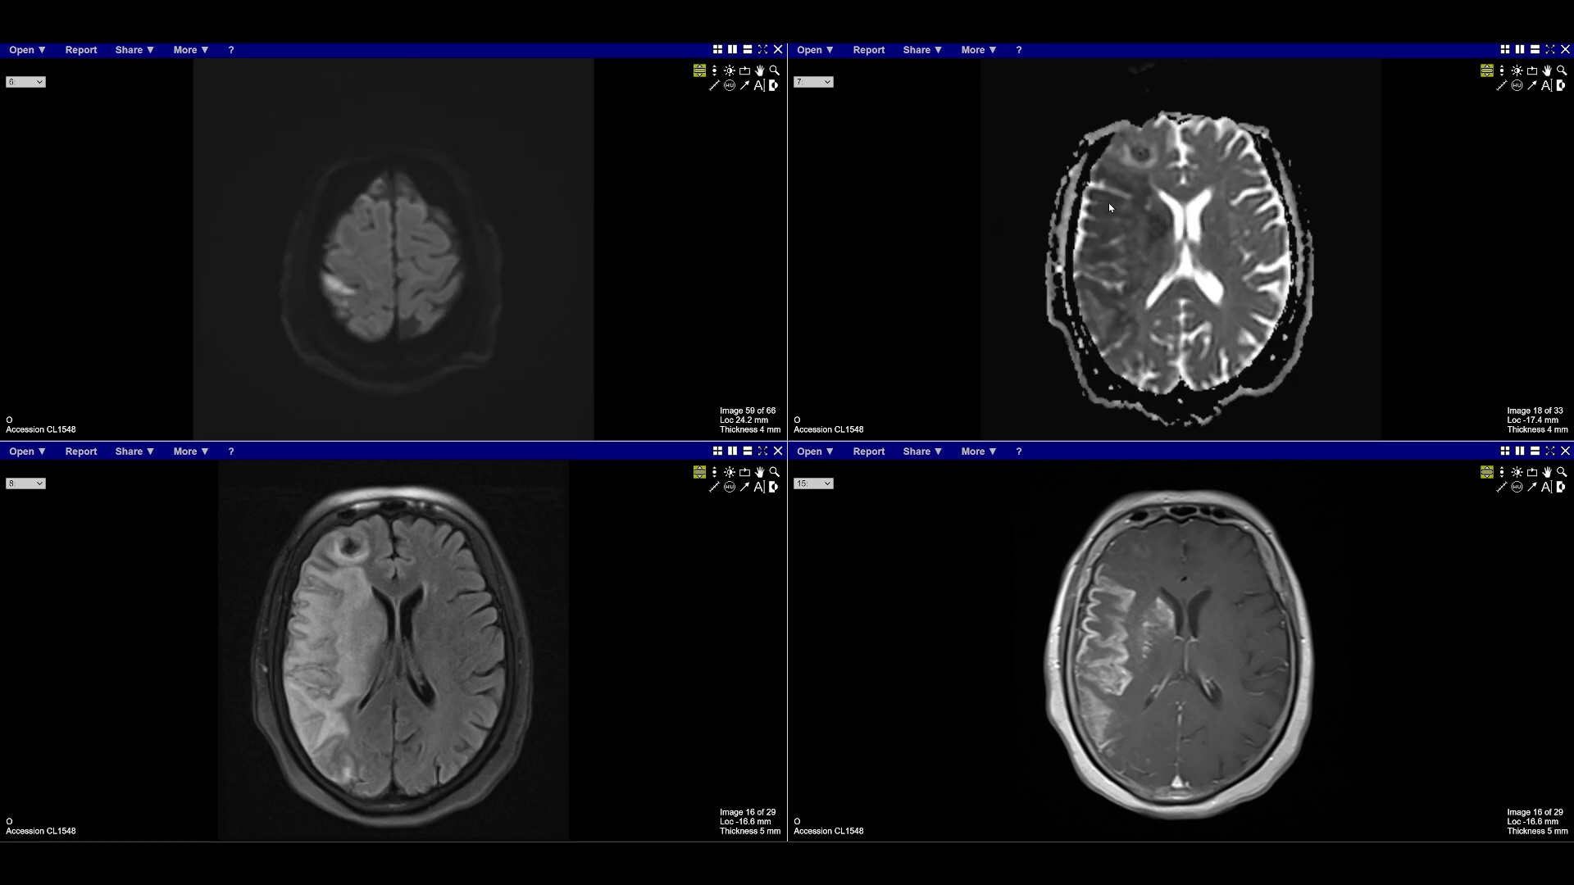
scroll(1133, 206, "up", 4)
scroll(1102, 317, "up", 10)
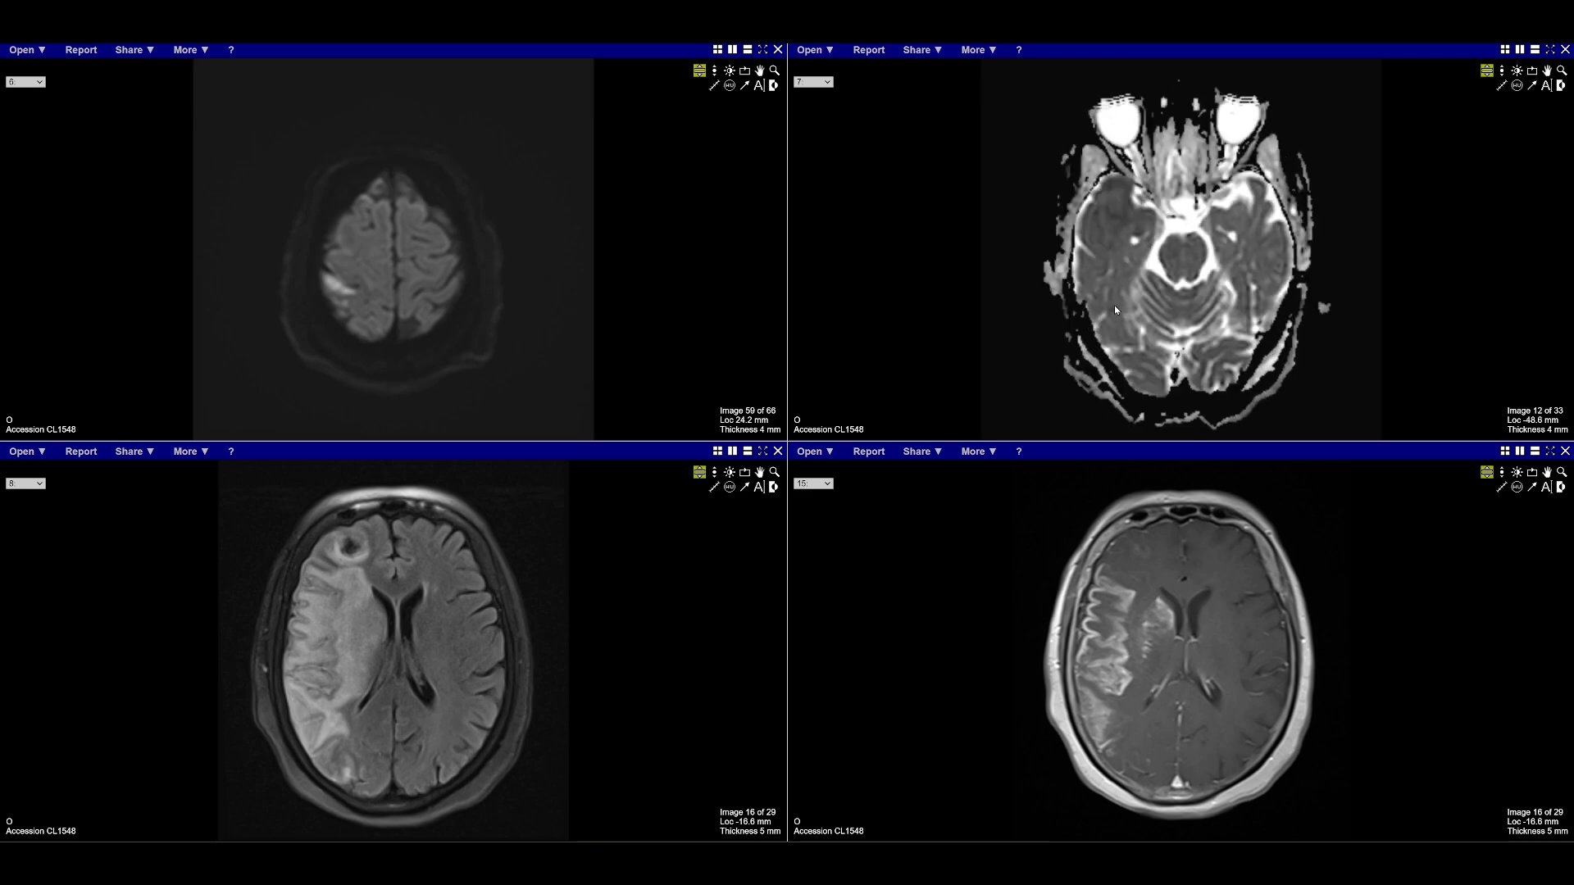
scroll(1119, 309, "down", 2)
Keep reviewing the MRI slices, then maximize the T1 postcontrast series to full screen
scroll(320, 607, "up", 4)
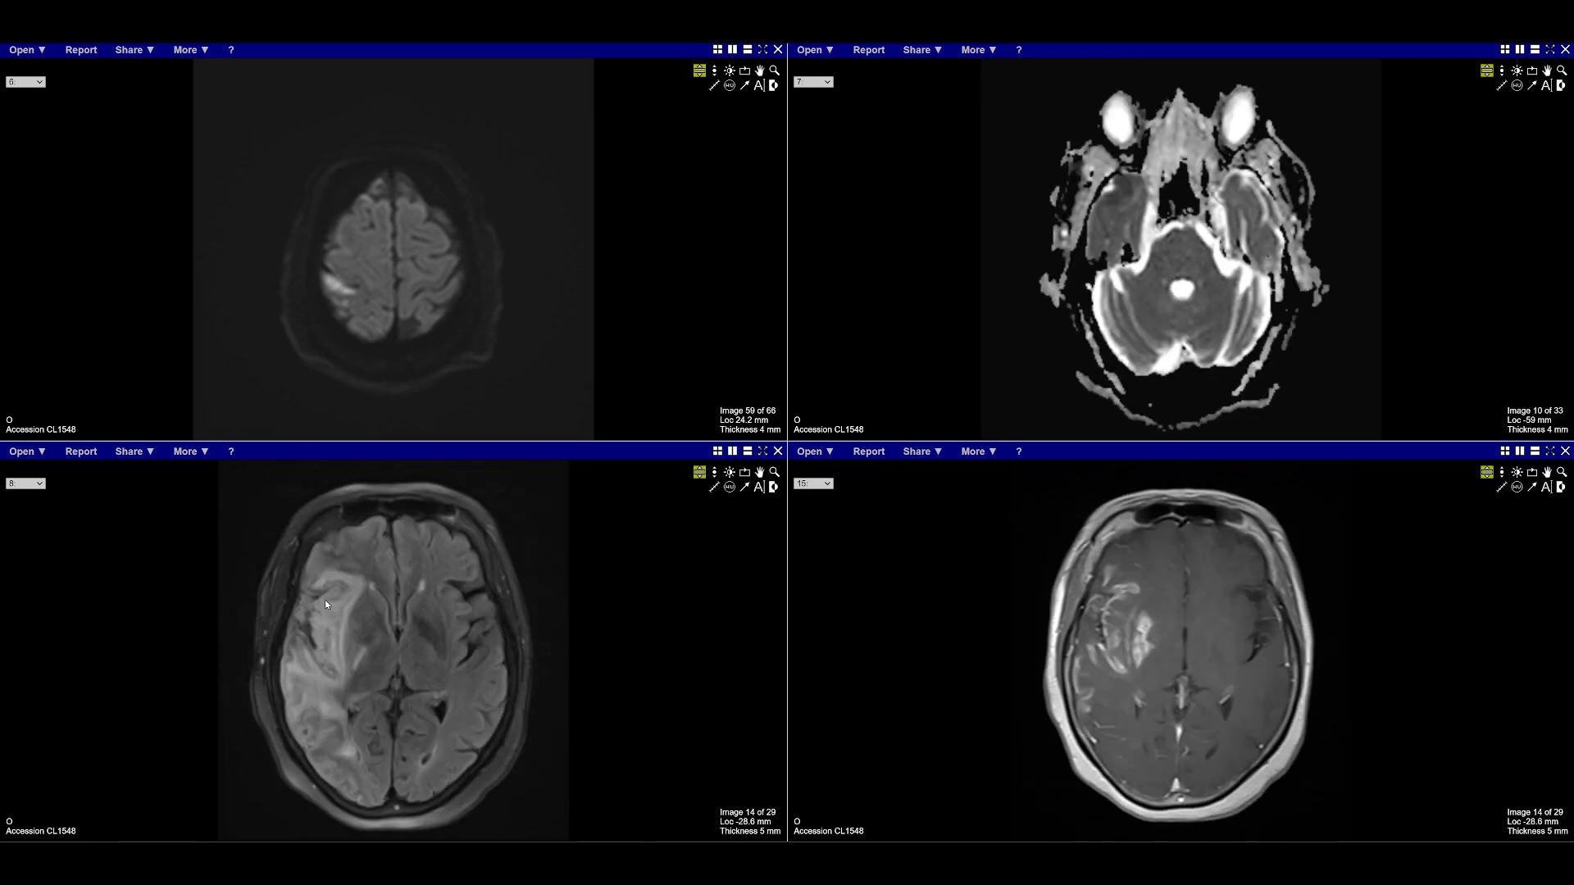
scroll(319, 610, "up", 1)
scroll(320, 637, "down", 2)
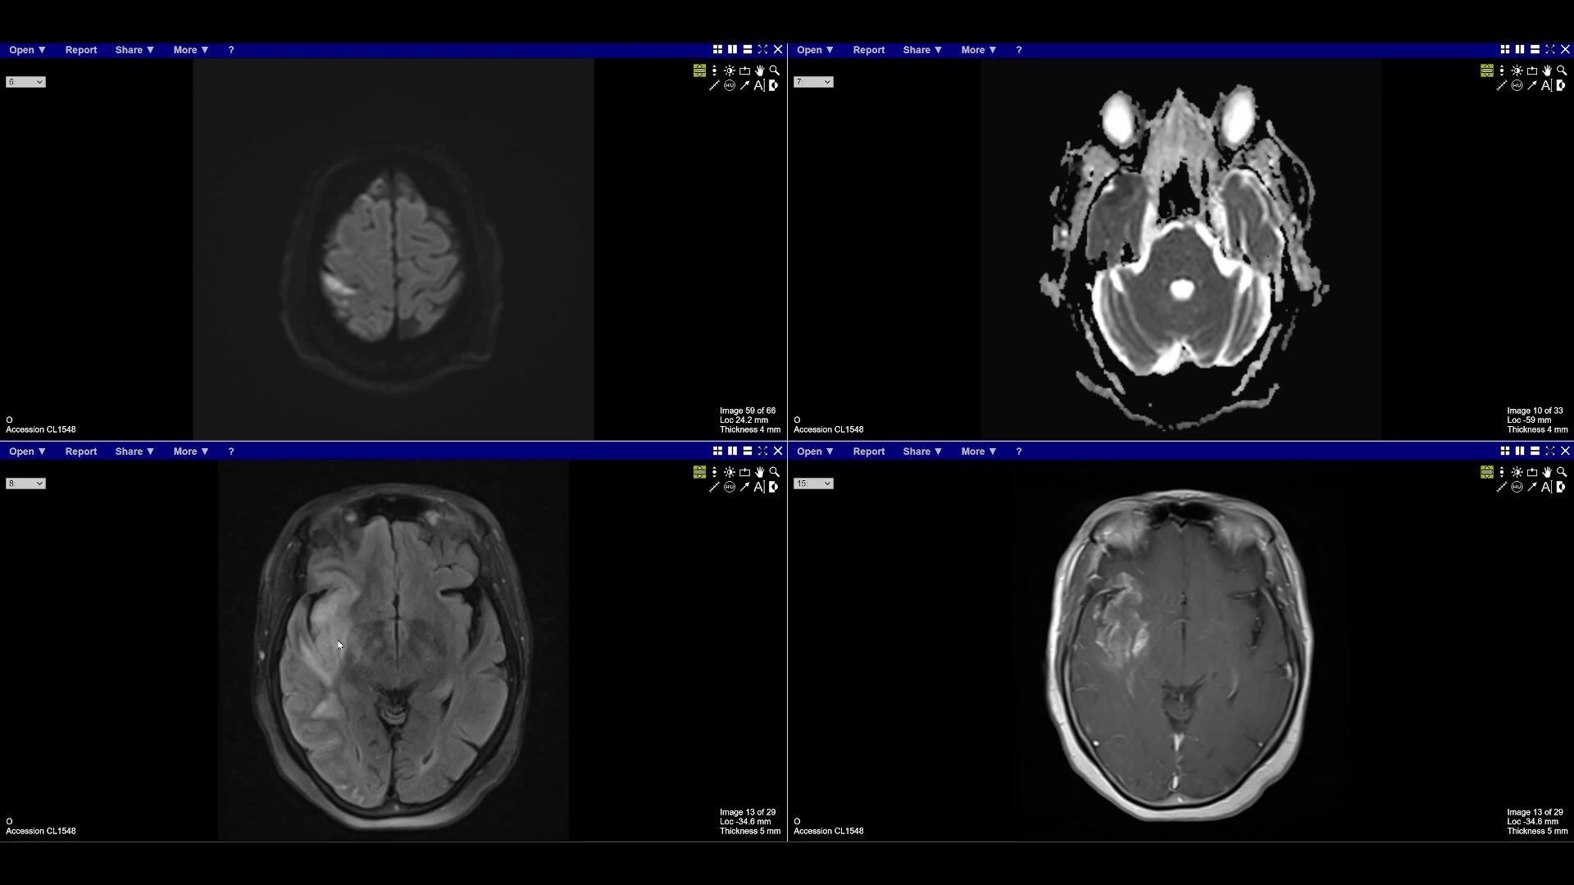
scroll(338, 645, "down", 3)
scroll(369, 662, "down", 1)
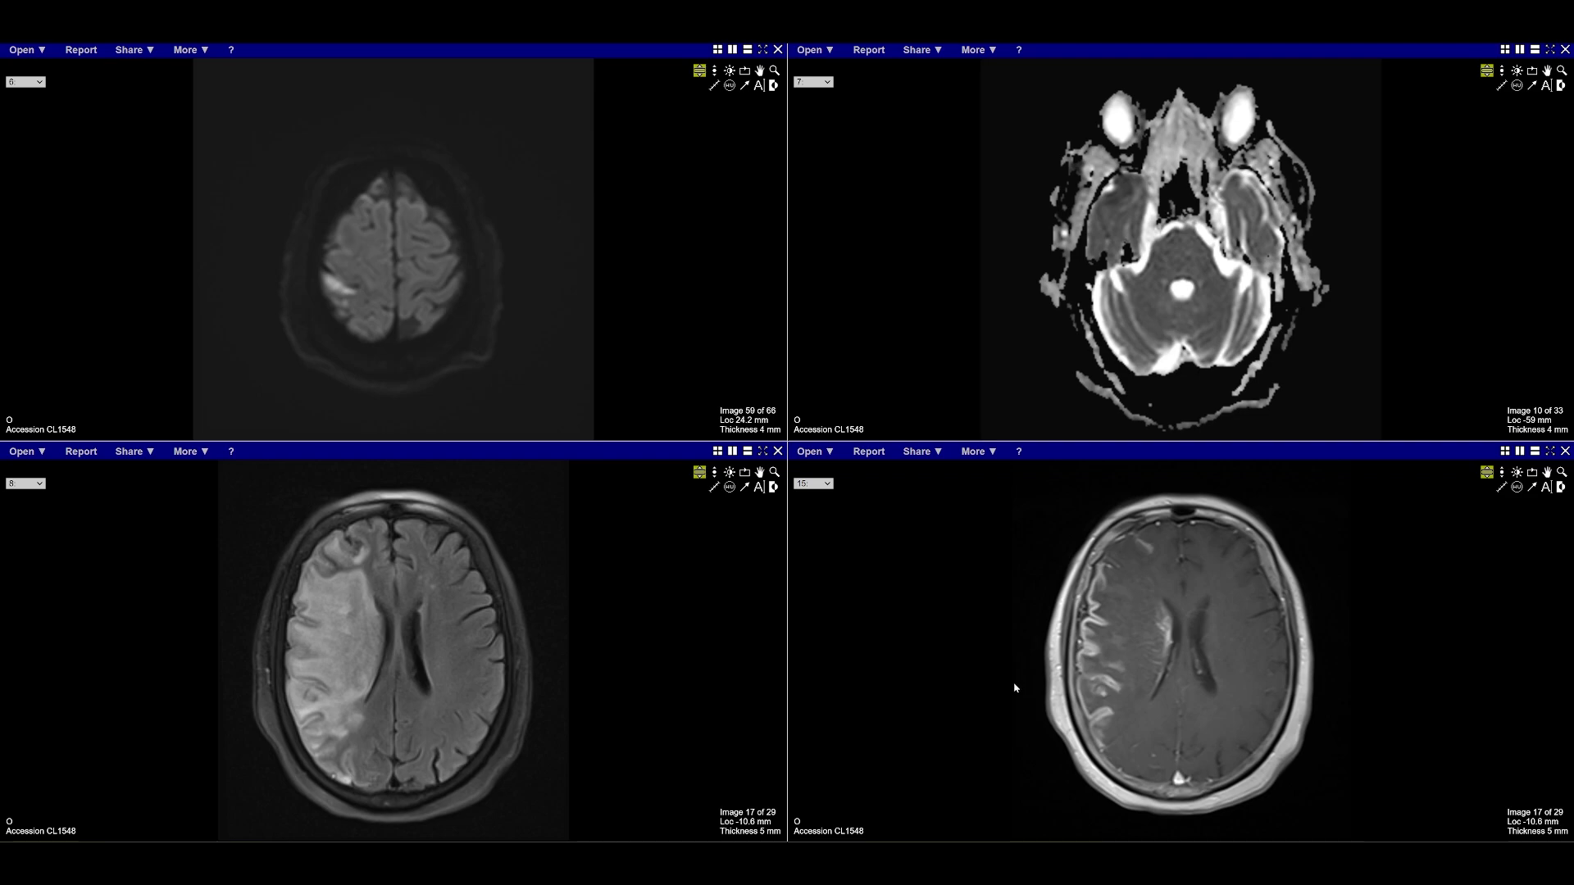
scroll(1128, 728, "up", 7)
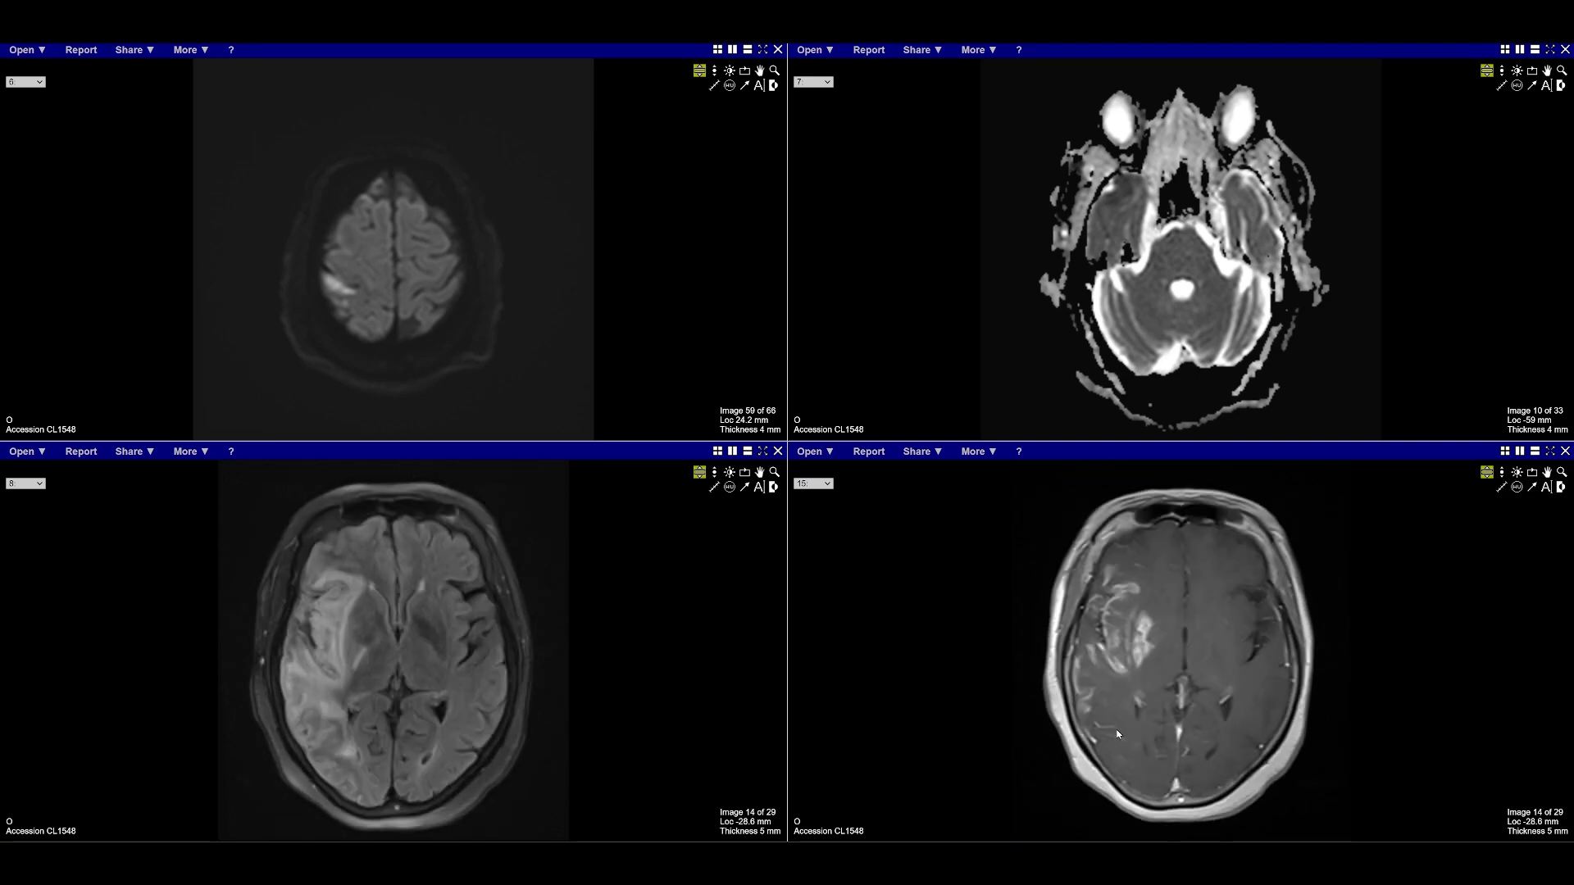
scroll(1114, 731, "down", 5)
scroll(1114, 728, "down", 1)
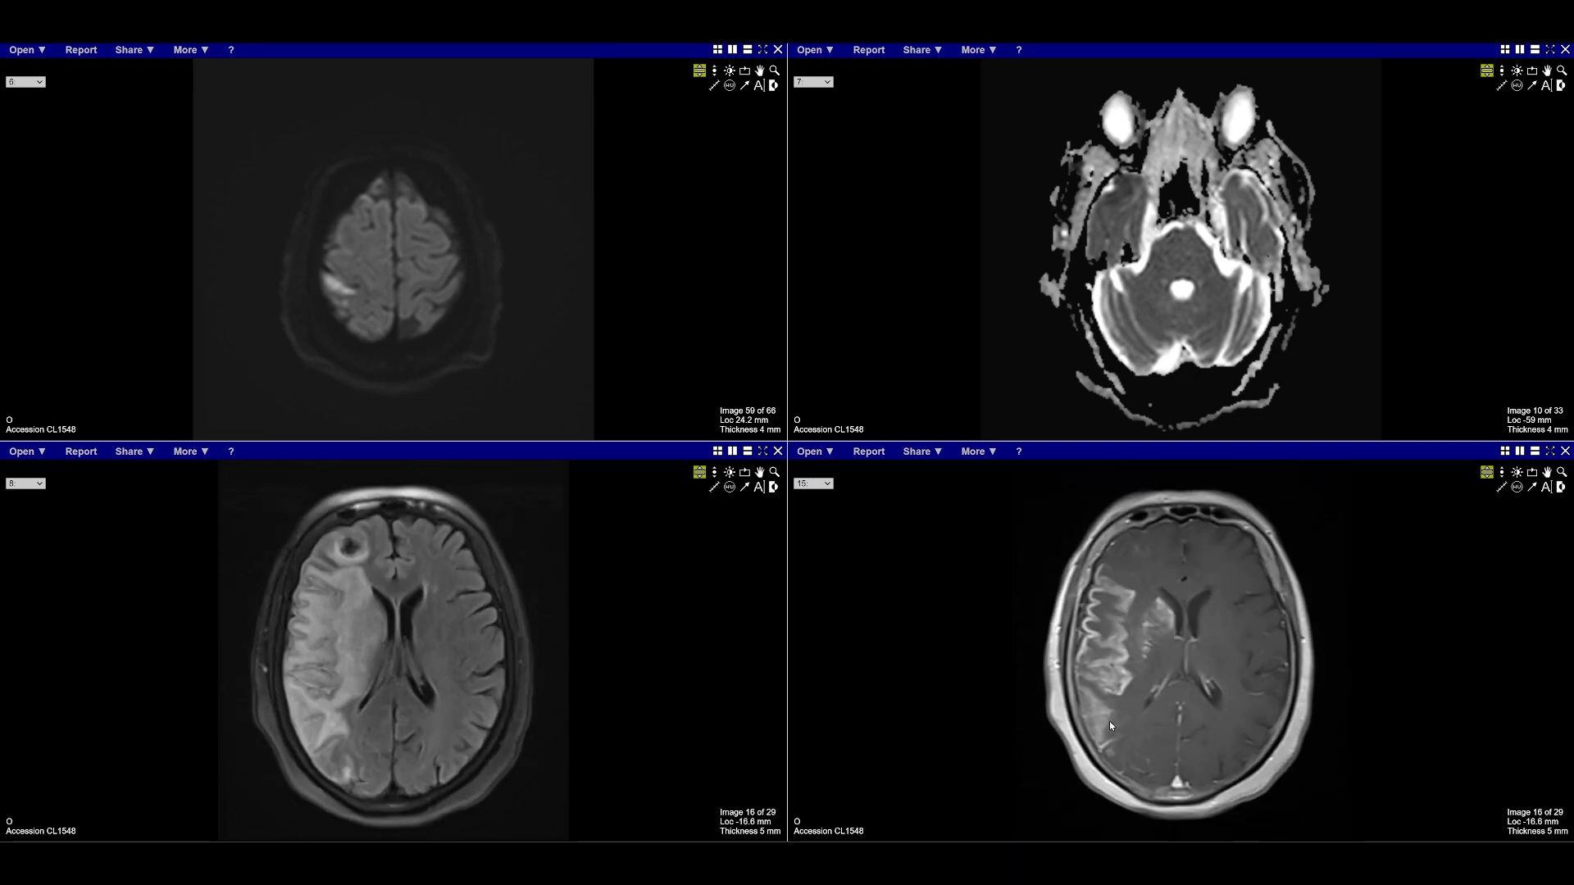
scroll(1109, 721, "up", 2)
scroll(1094, 689, "down", 2)
double_click(1094, 687)
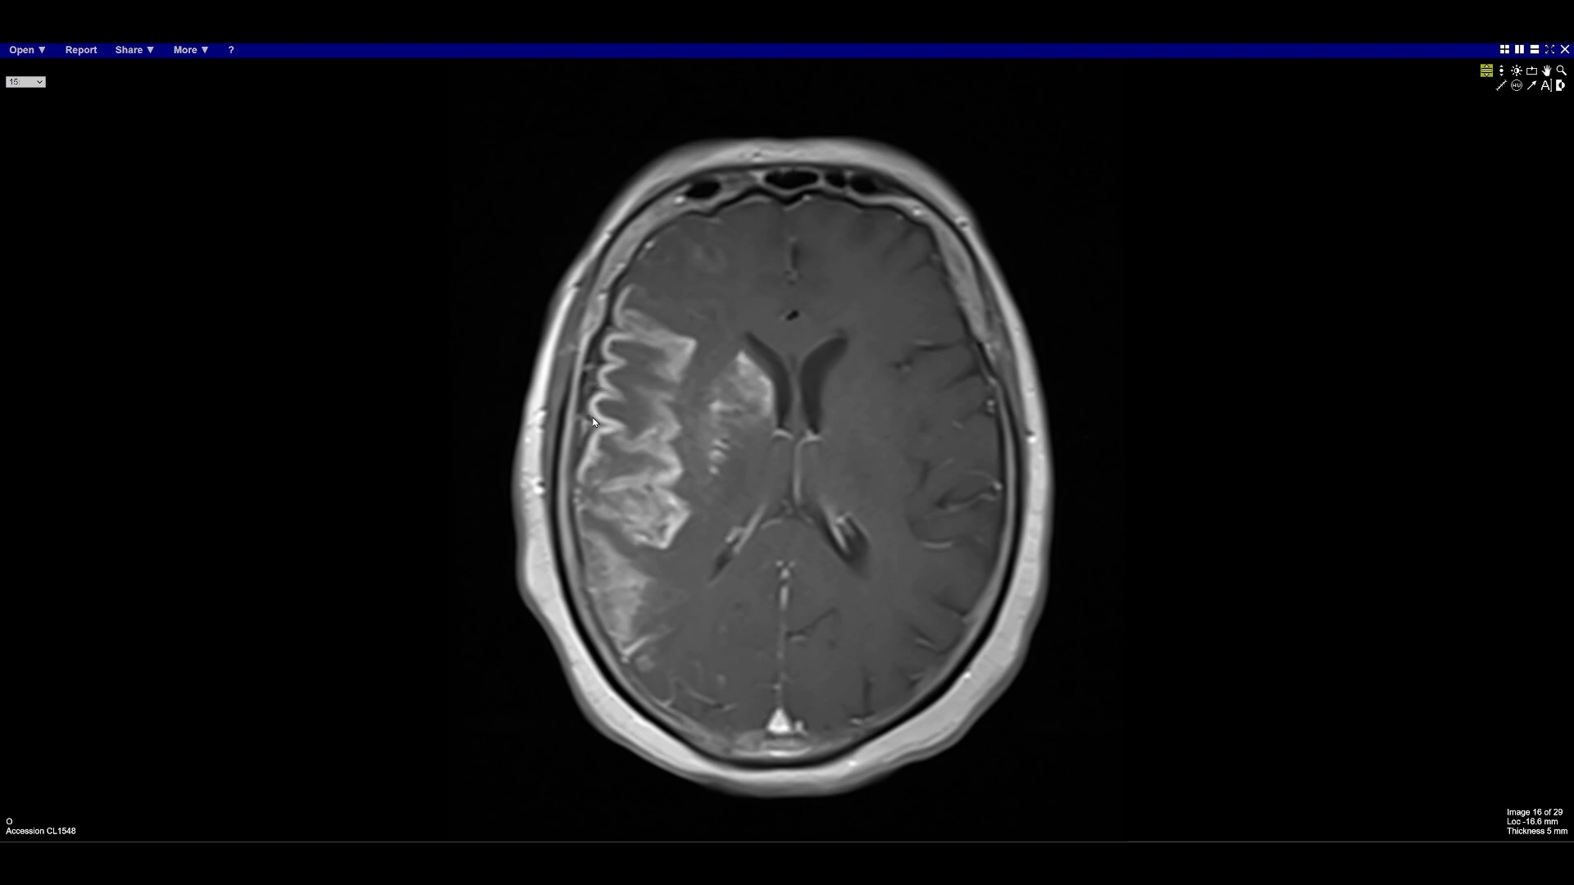
scroll(607, 574, "down", 2)
scroll(641, 582, "up", 5)
scroll(652, 585, "up", 3)
scroll(651, 582, "down", 4)
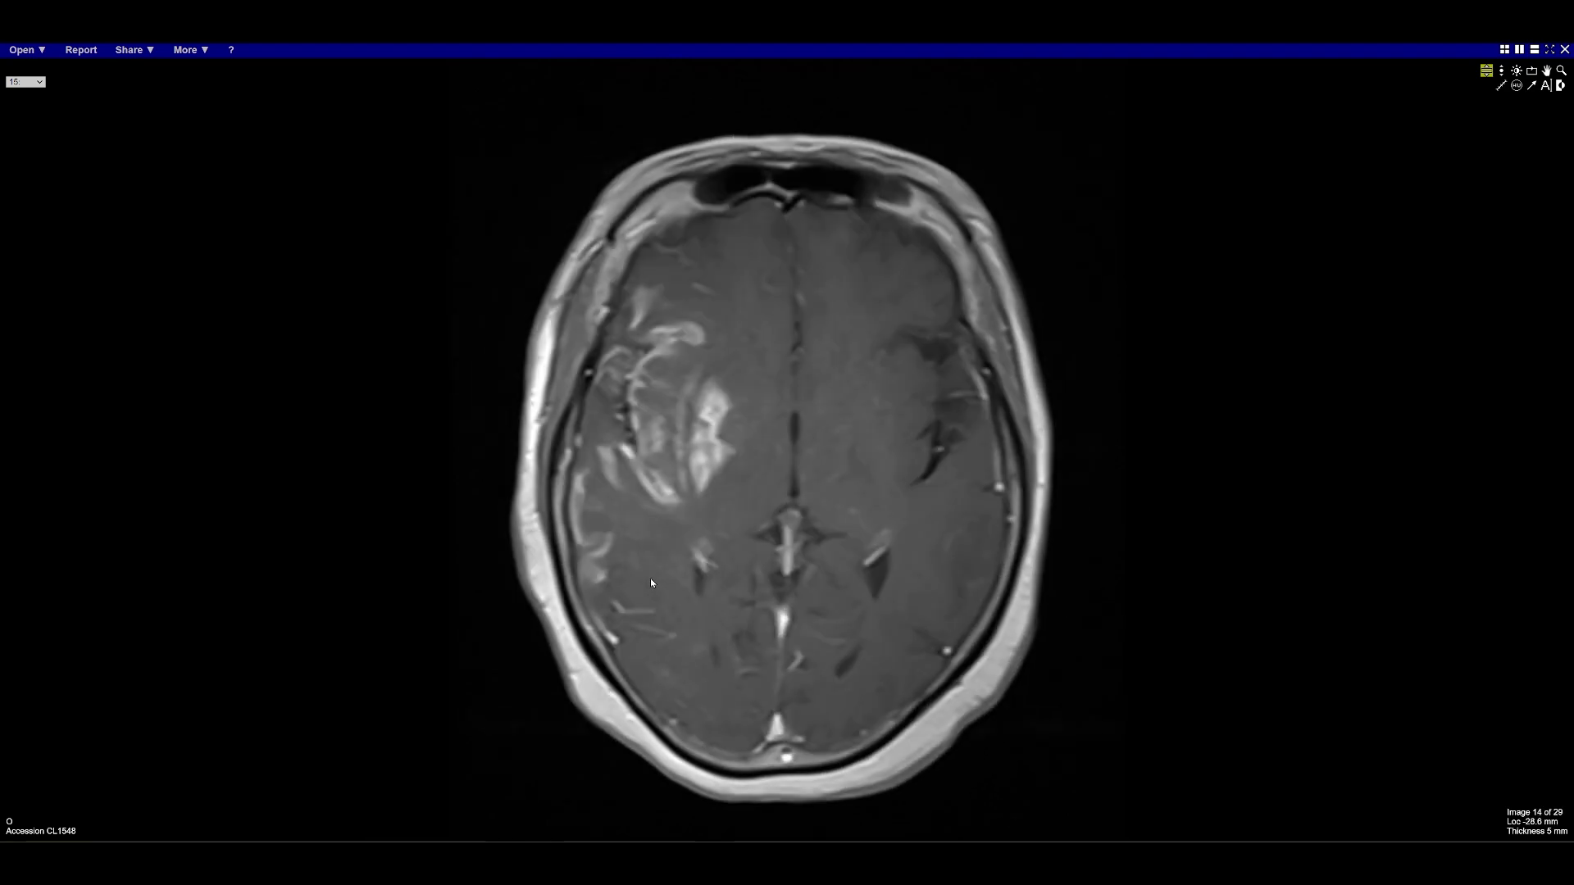
scroll(719, 527, "down", 2)
scroll(722, 492, "up", 4)
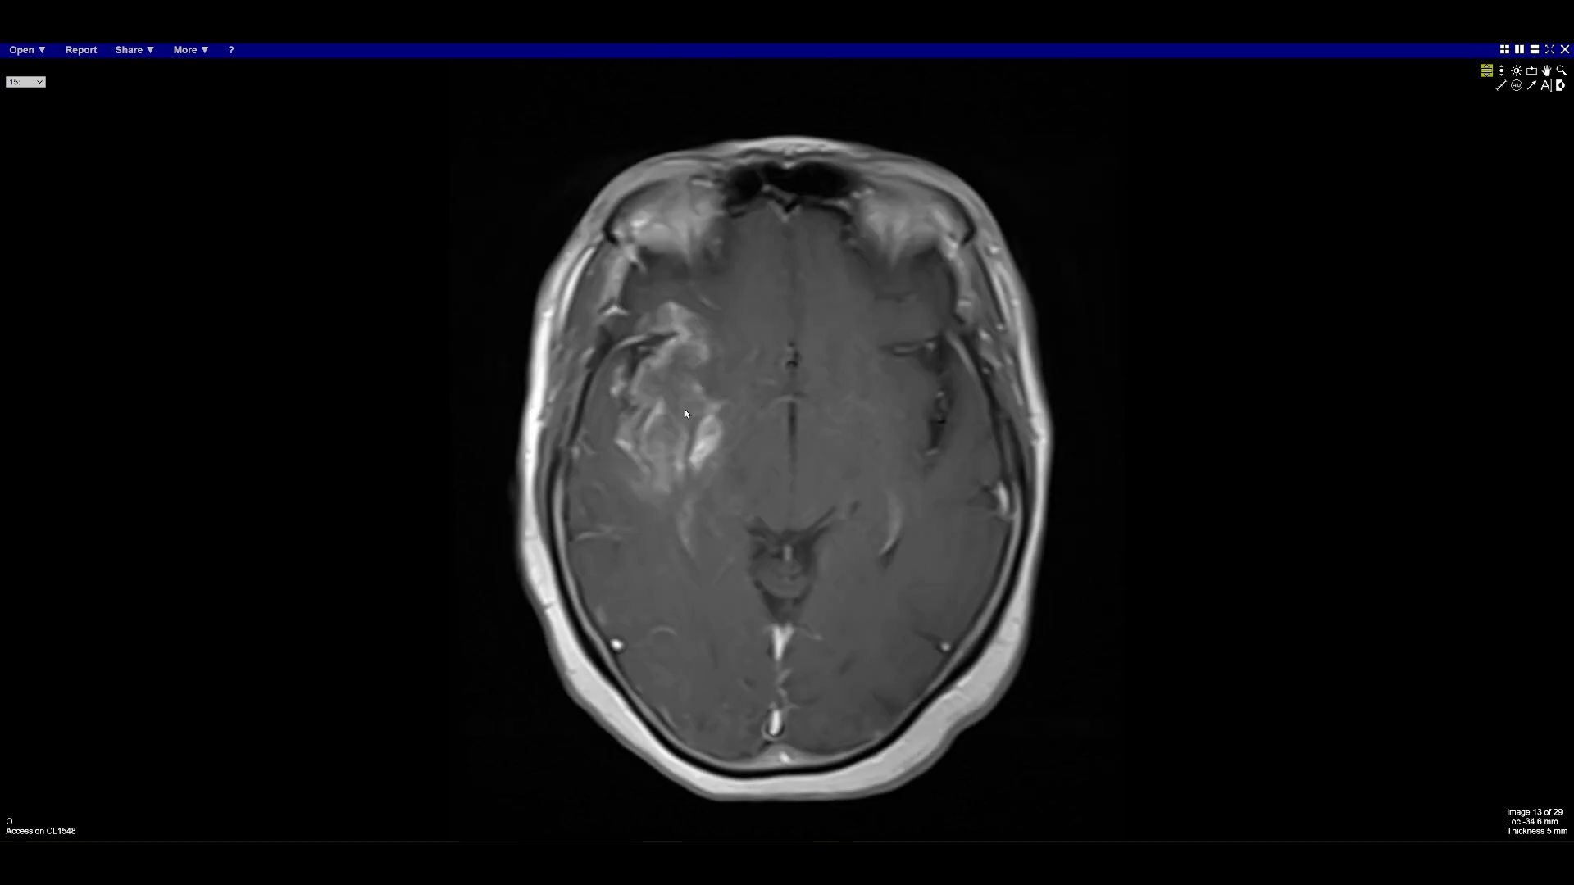
scroll(725, 418, "down", 3)
scroll(783, 425, "down", 1)
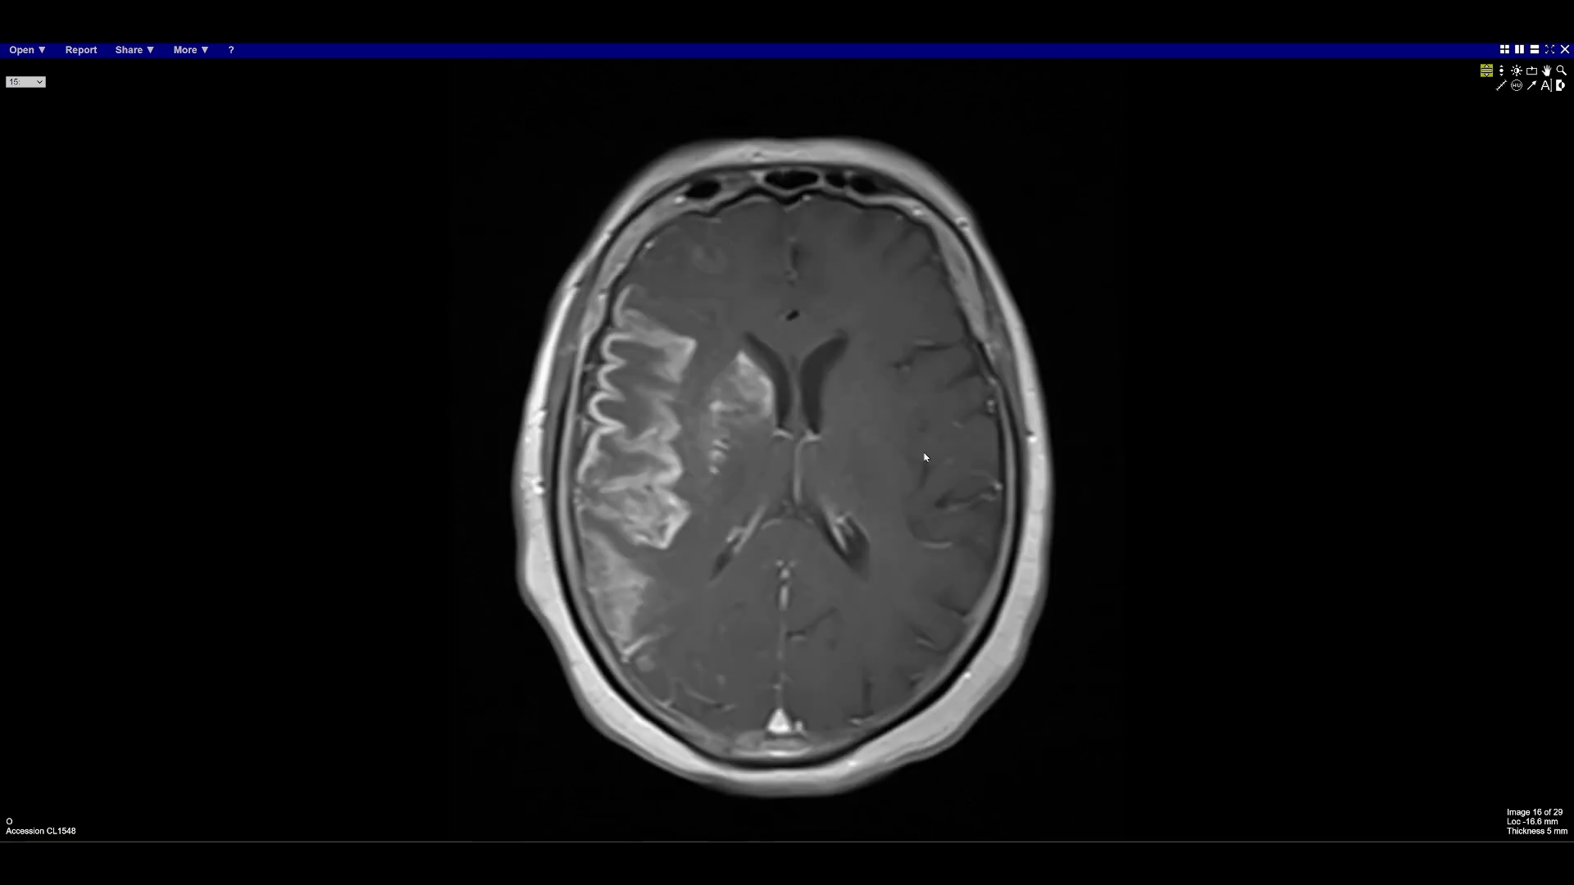